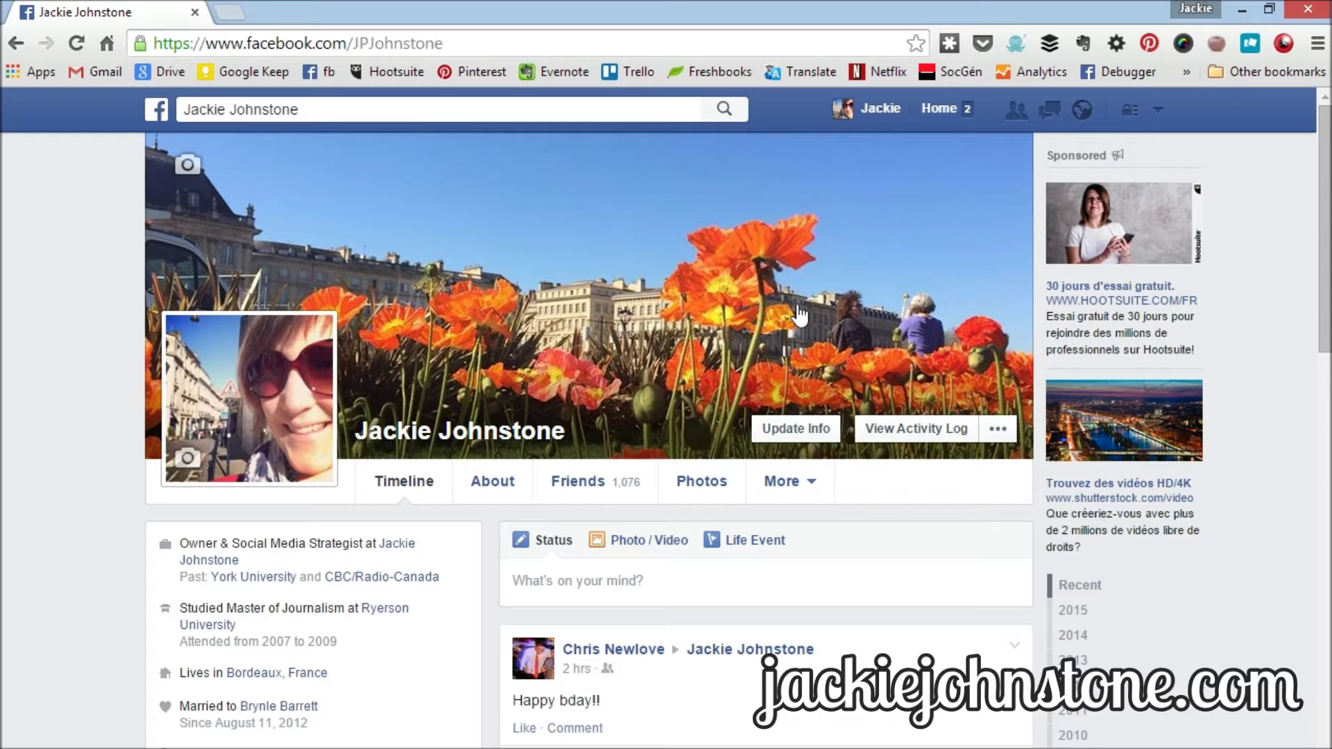
- Visit your own profile timeline and check the account menu
left_click(882, 110)
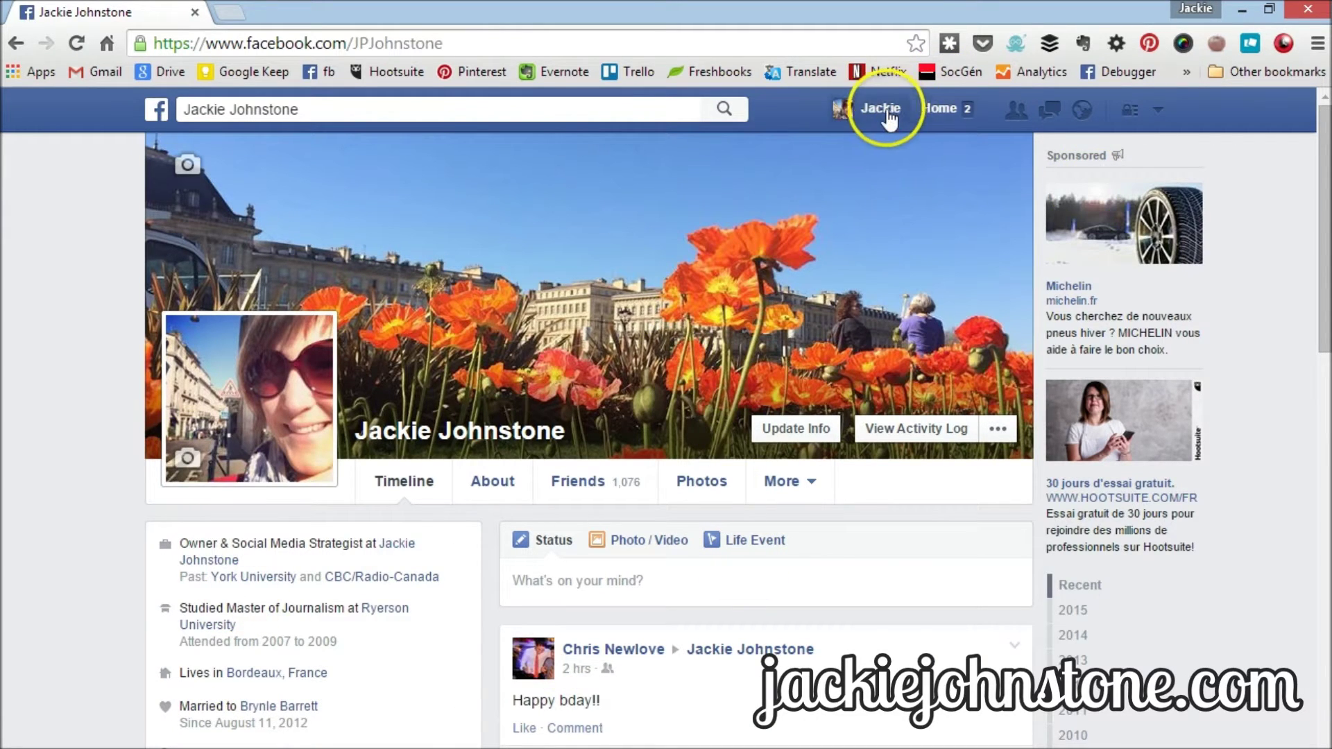
left_click(1158, 111)
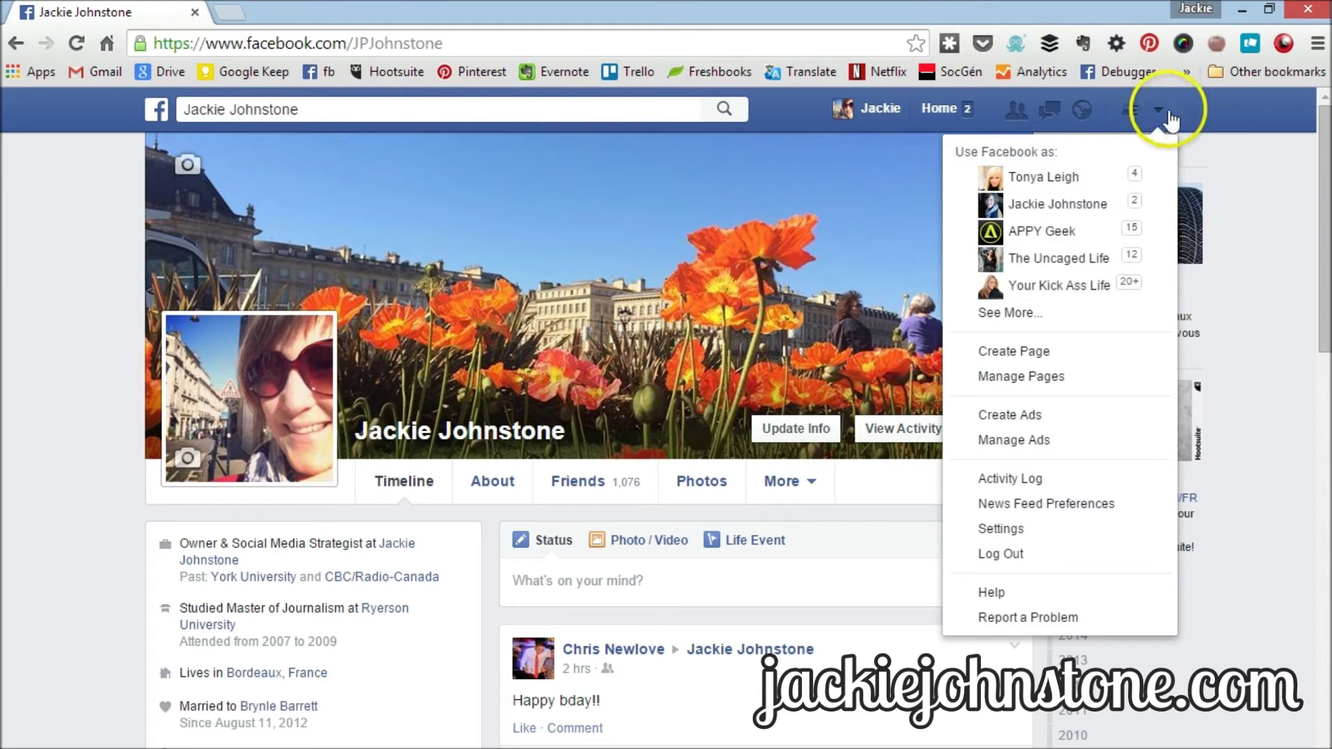
left_click(1161, 107)
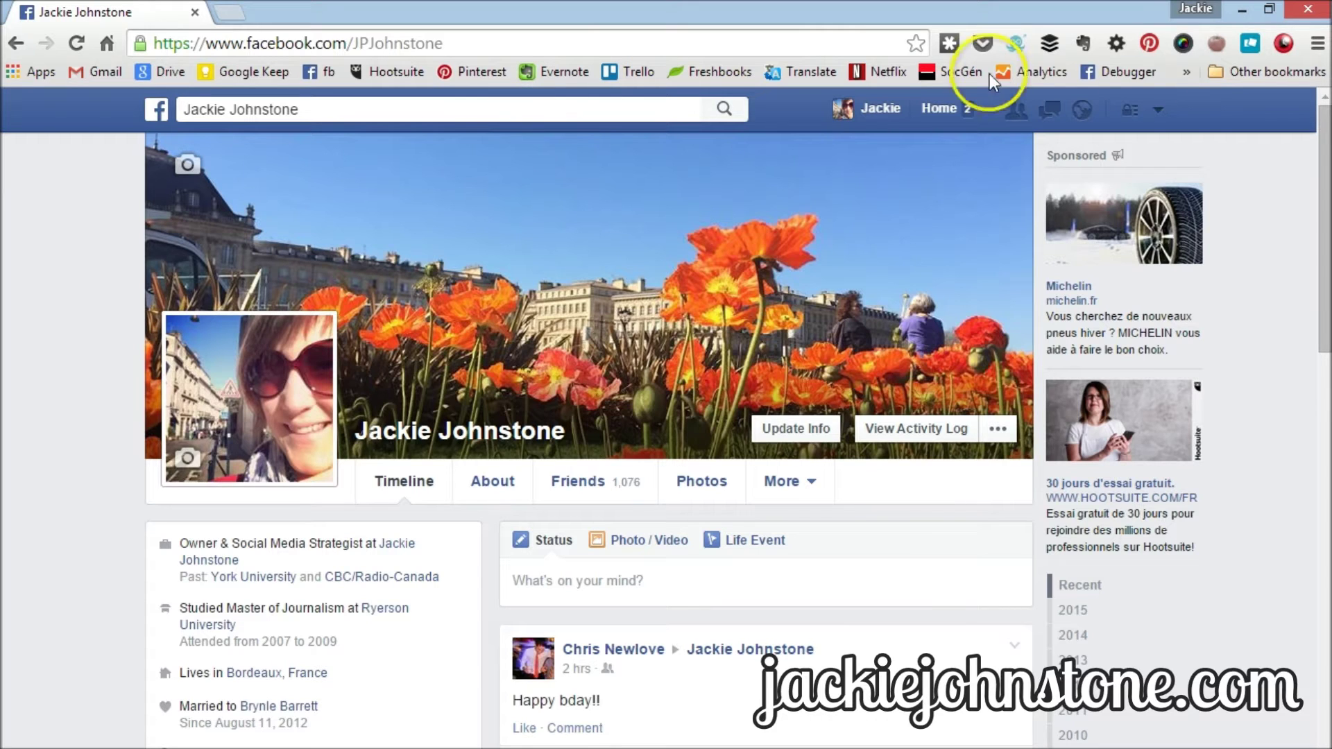
left_click(1158, 109)
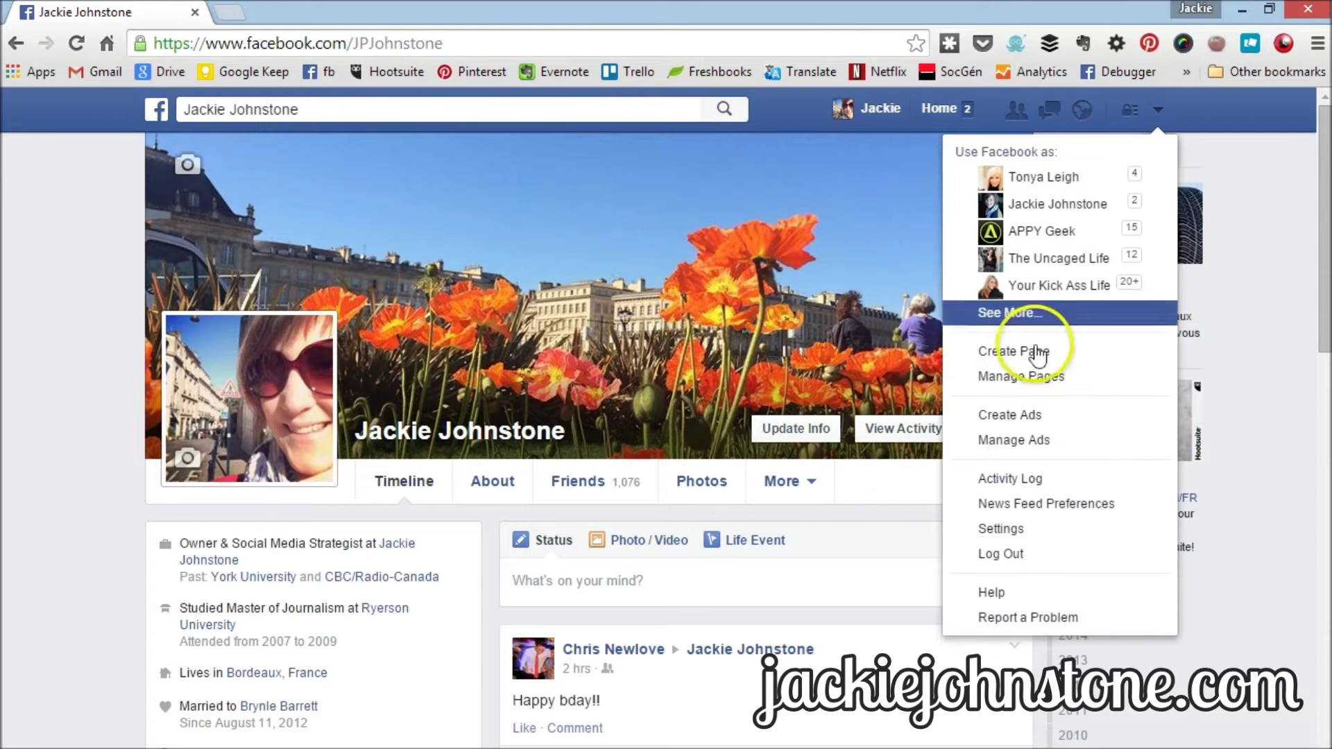
left_click(1054, 538)
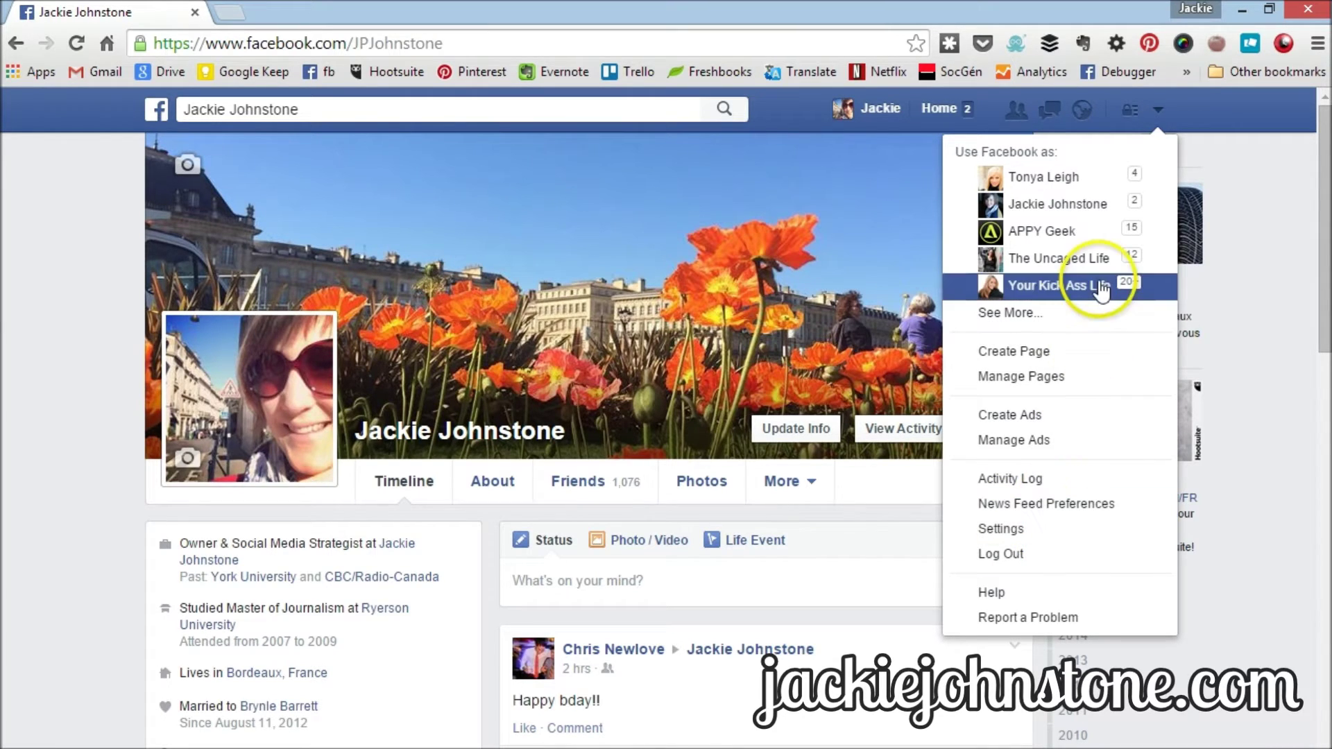
left_click(1160, 111)
left_click(420, 114)
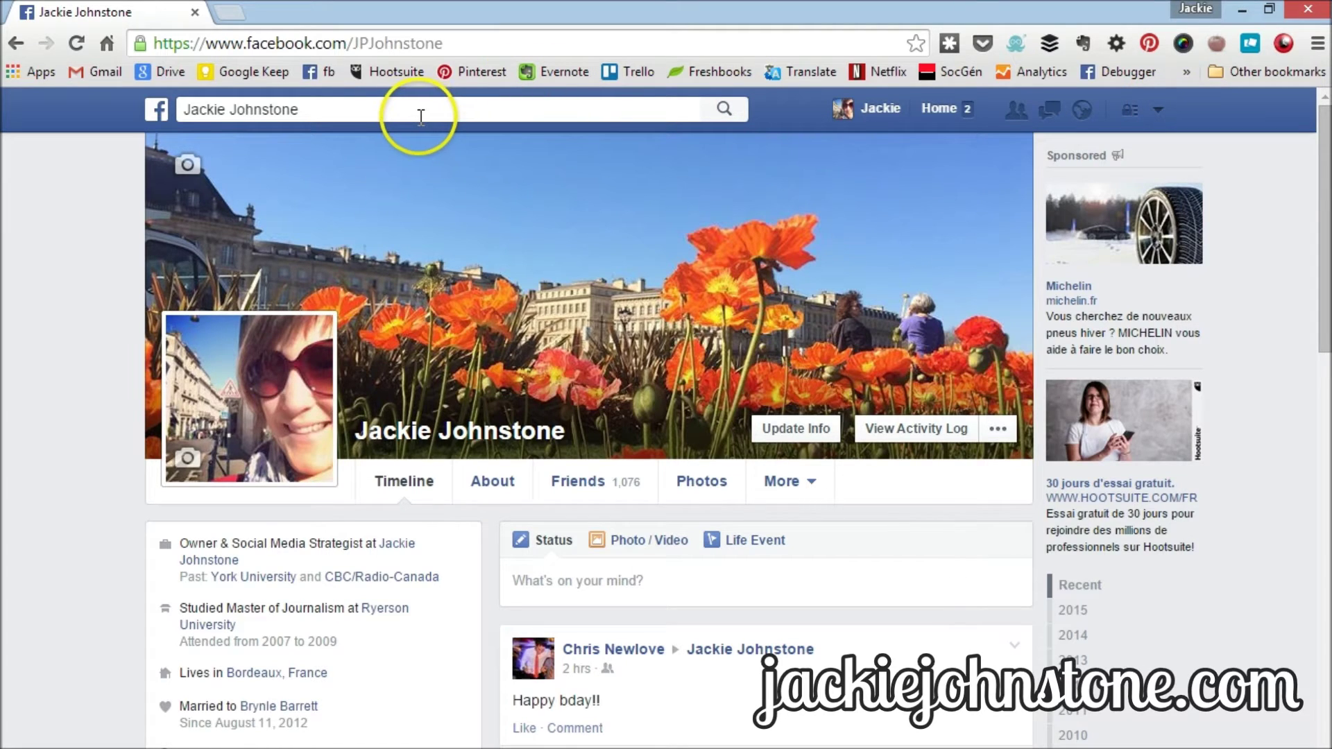
- From the News Feed, search 'groups of people who like' followed by the profile owner's name
left_click(927, 110)
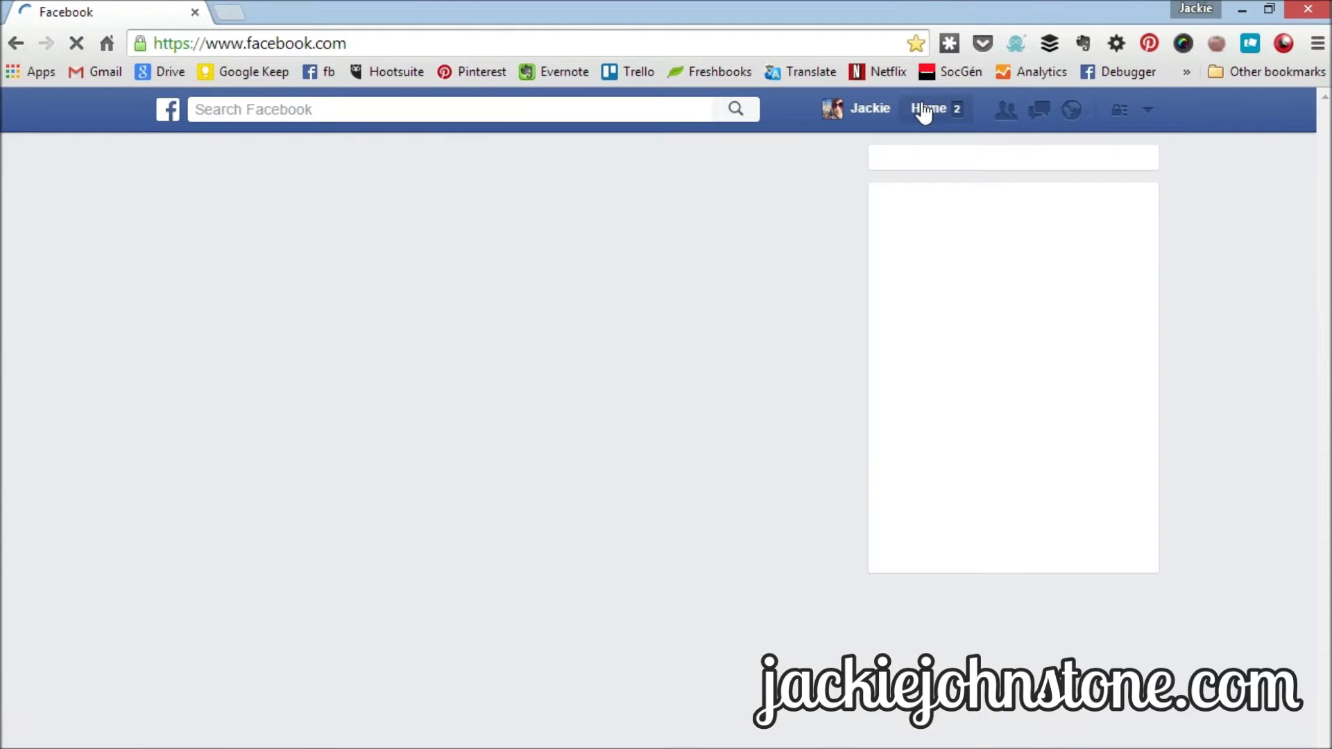
left_click_drag(358, 124, 213, 126)
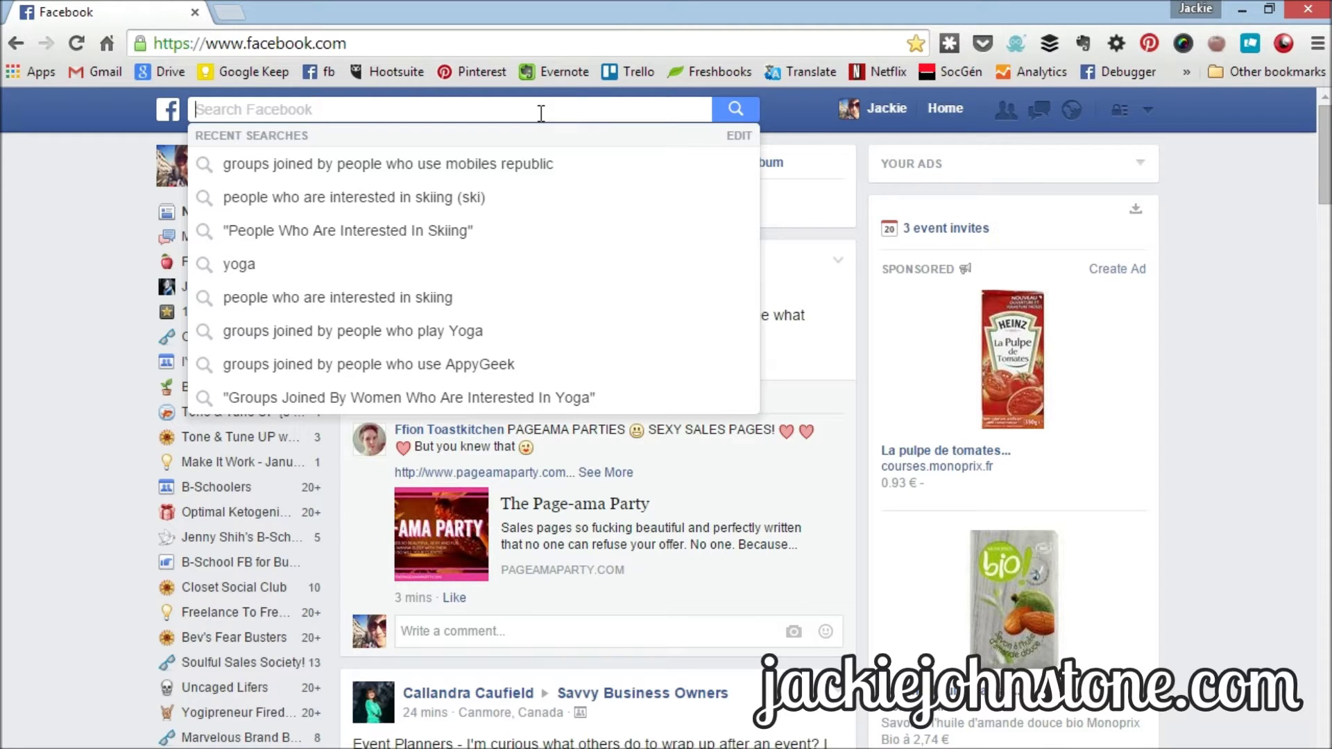
type("g")
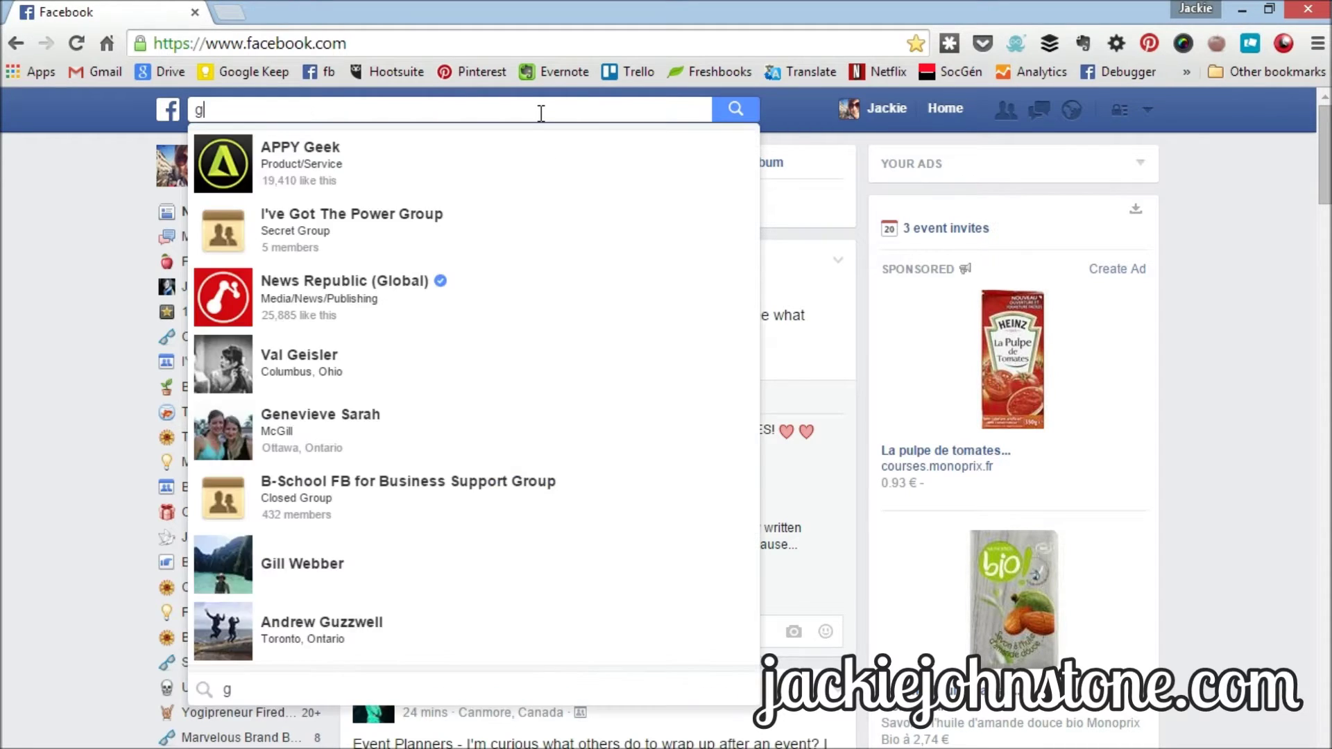
type("rou")
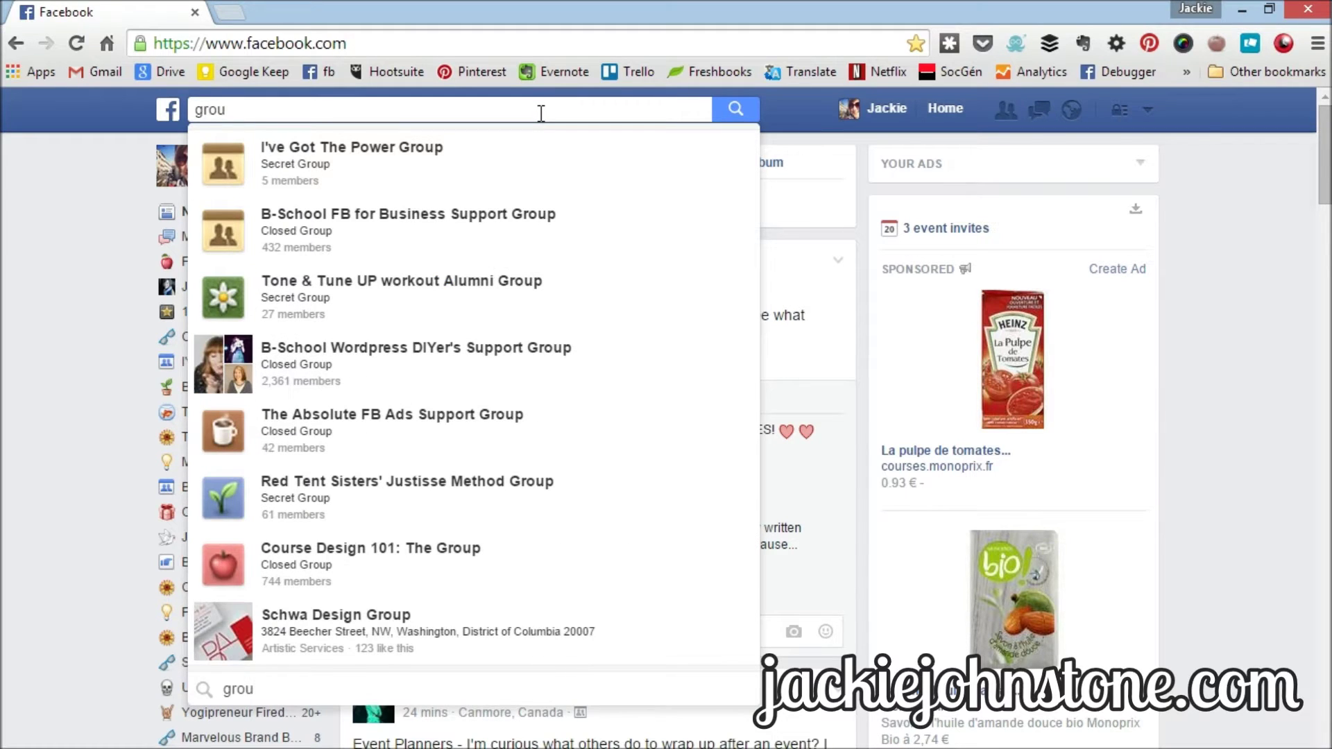
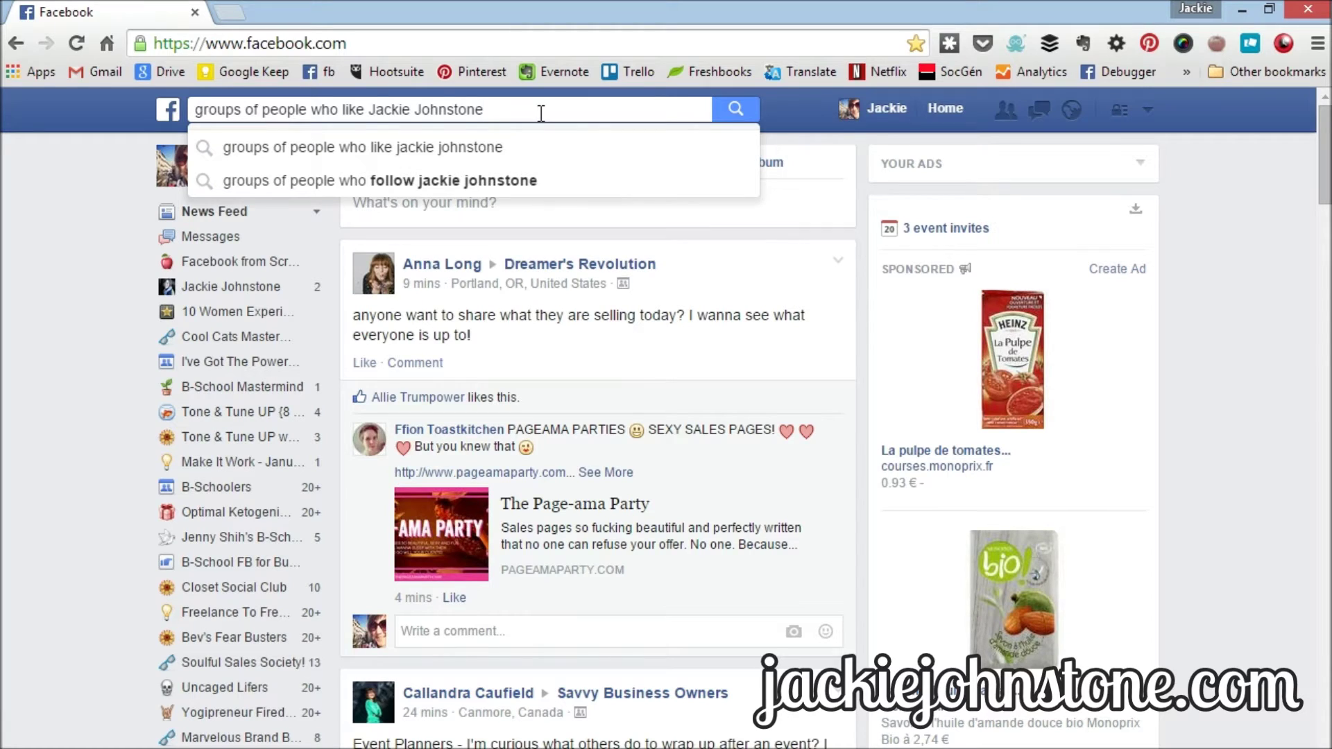
key("Return")
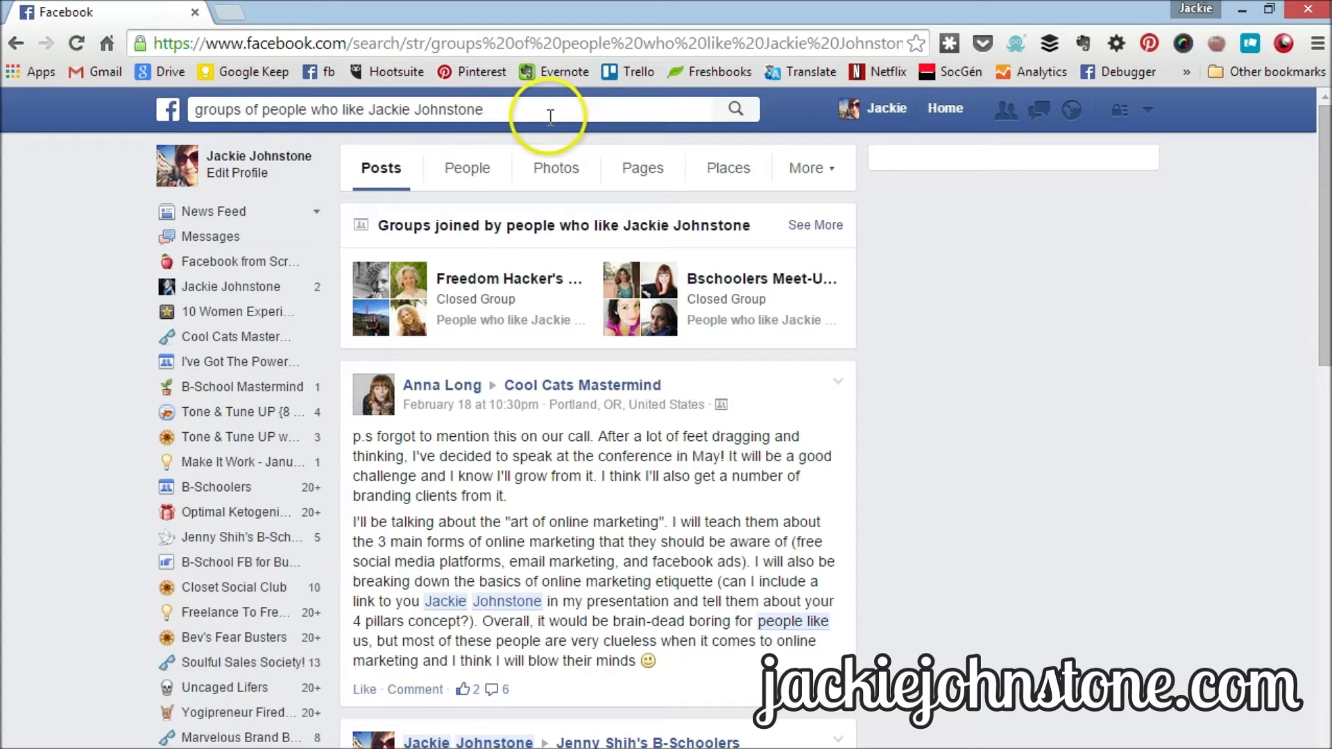
- Scan the search results, then expand the More menu listing Groups, Apps and Events
left_click(430, 403)
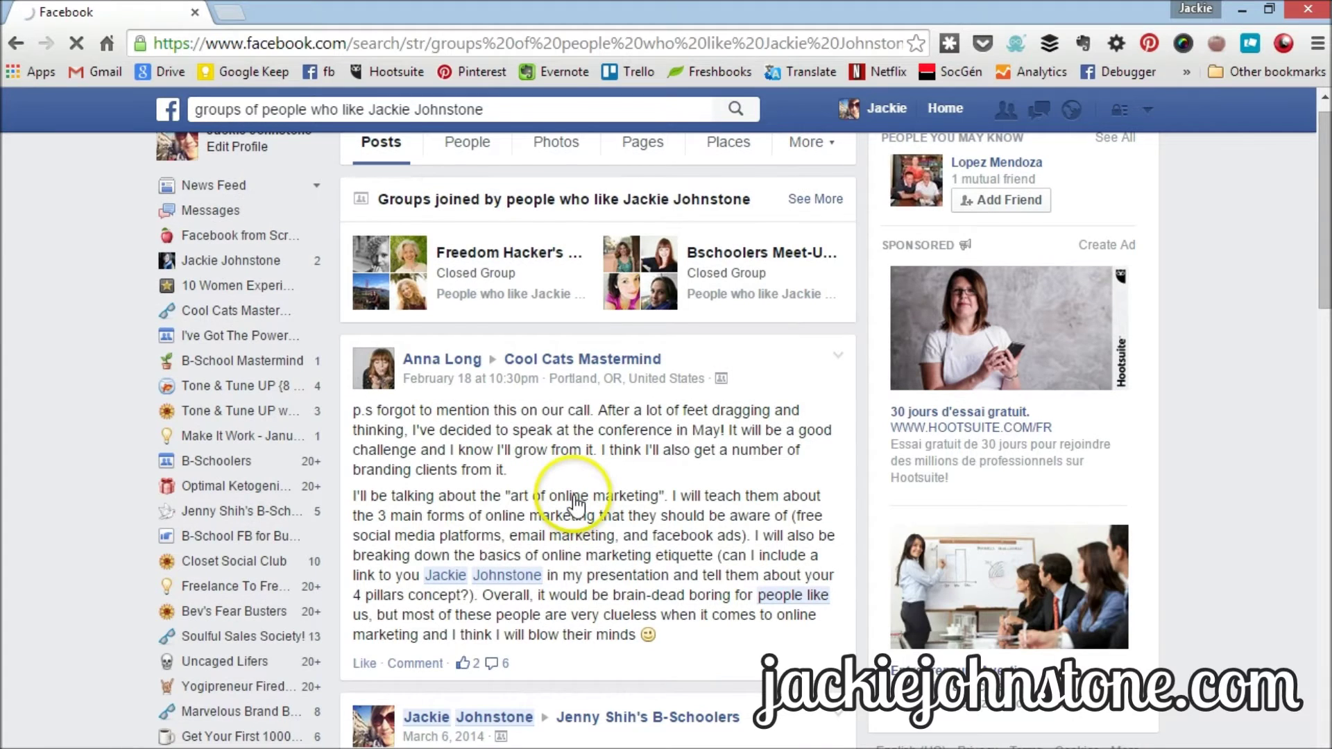
scroll(575, 506, "down", 5)
scroll(575, 505, "up", 4)
scroll(575, 495, "up", 1)
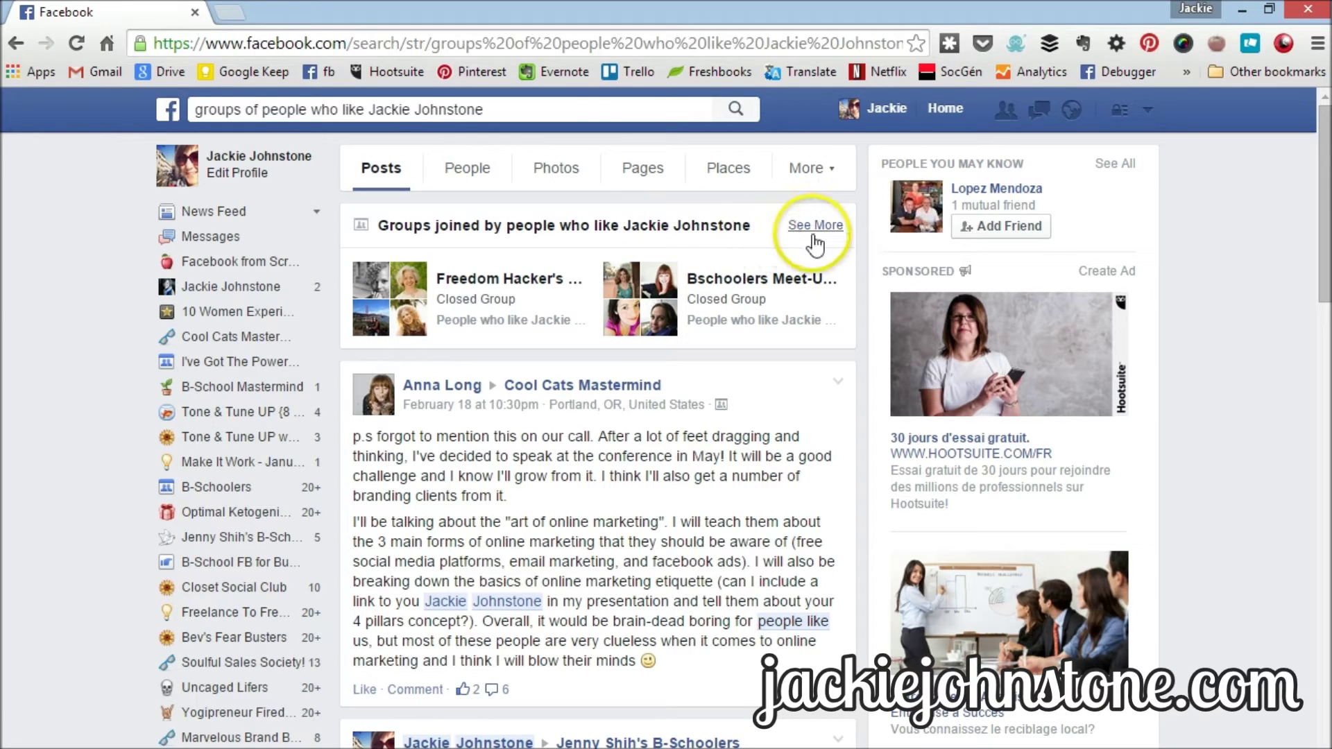
left_click(824, 170)
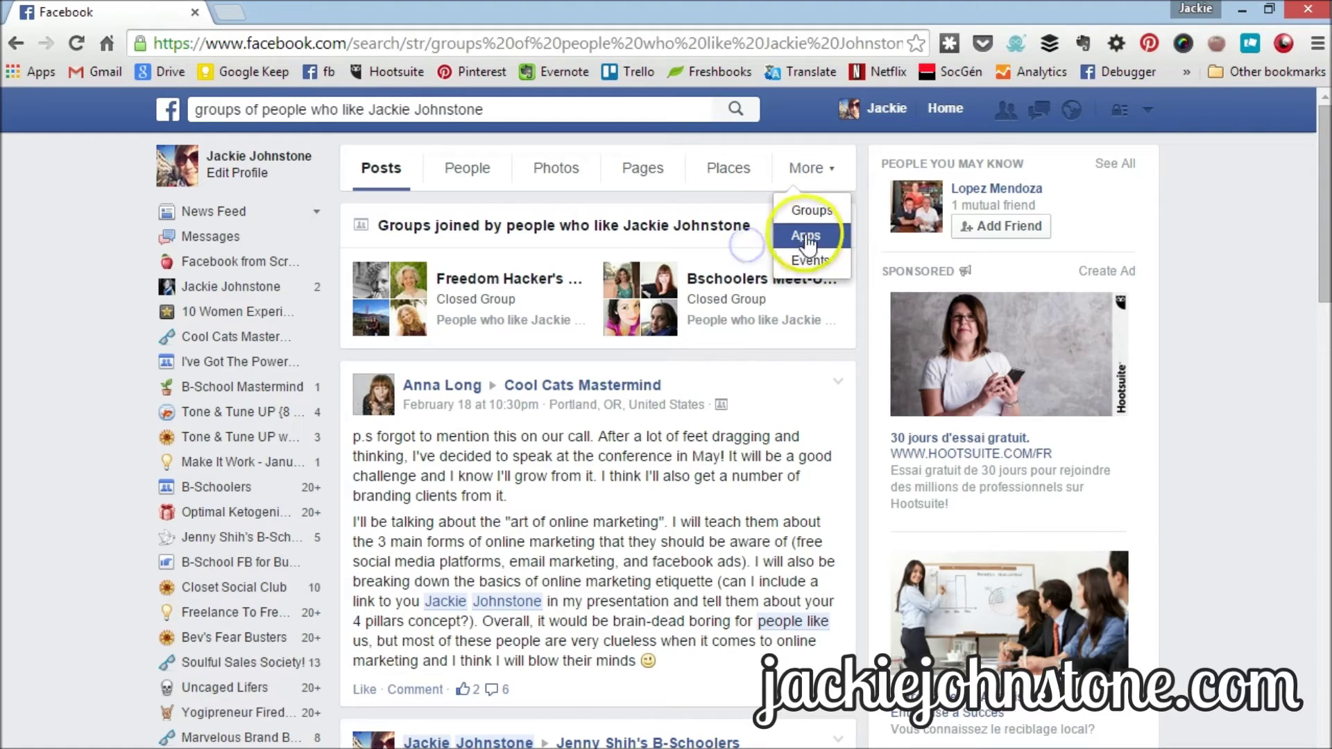
- Filter results to Groups and scroll past Savvy Business Owners and #FrenchKissLife Club
left_click(811, 214)
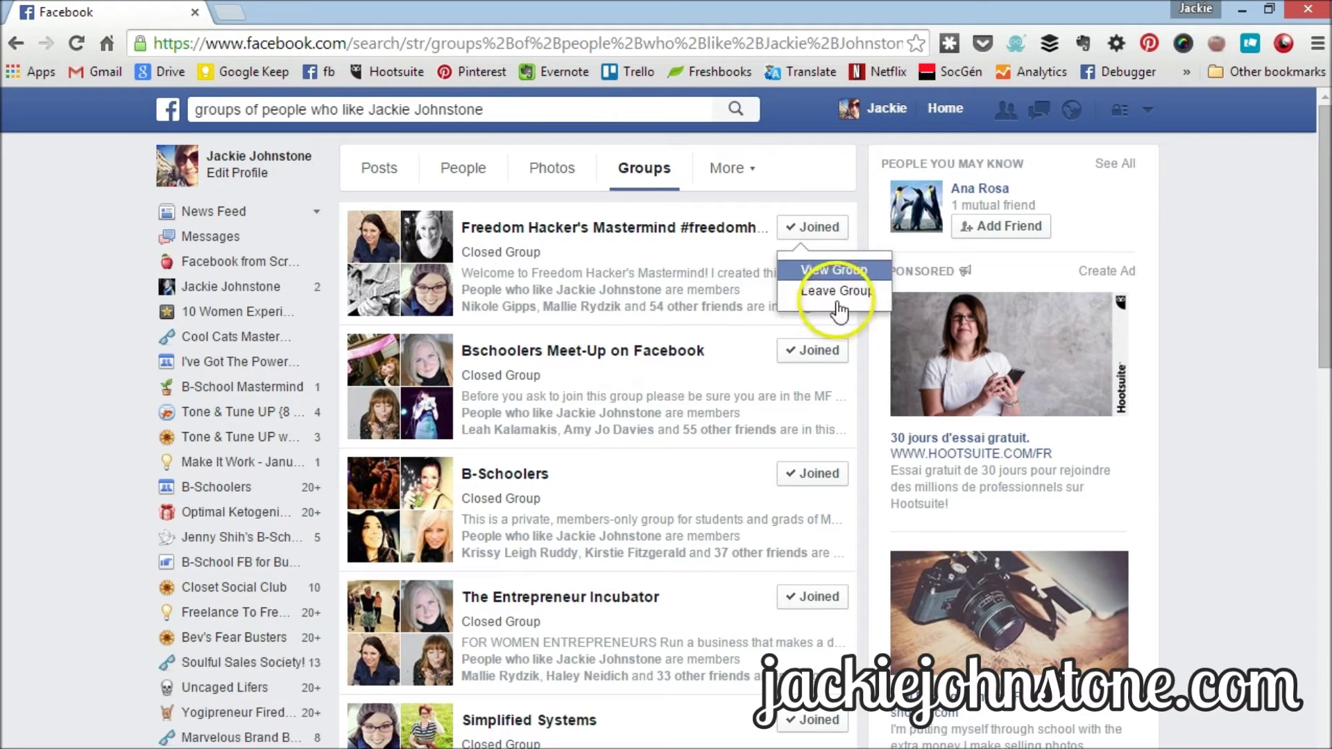
scroll(713, 451, "down", 12)
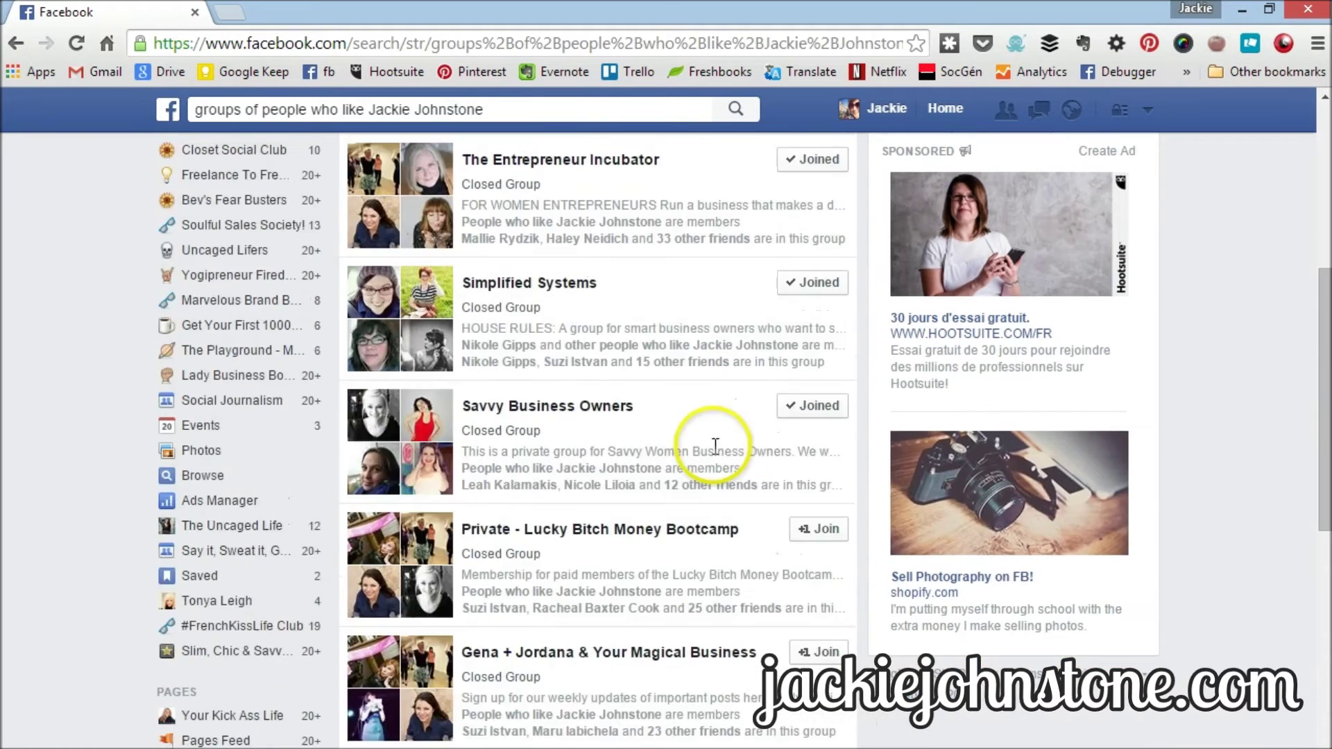
scroll(758, 366, "up", 3)
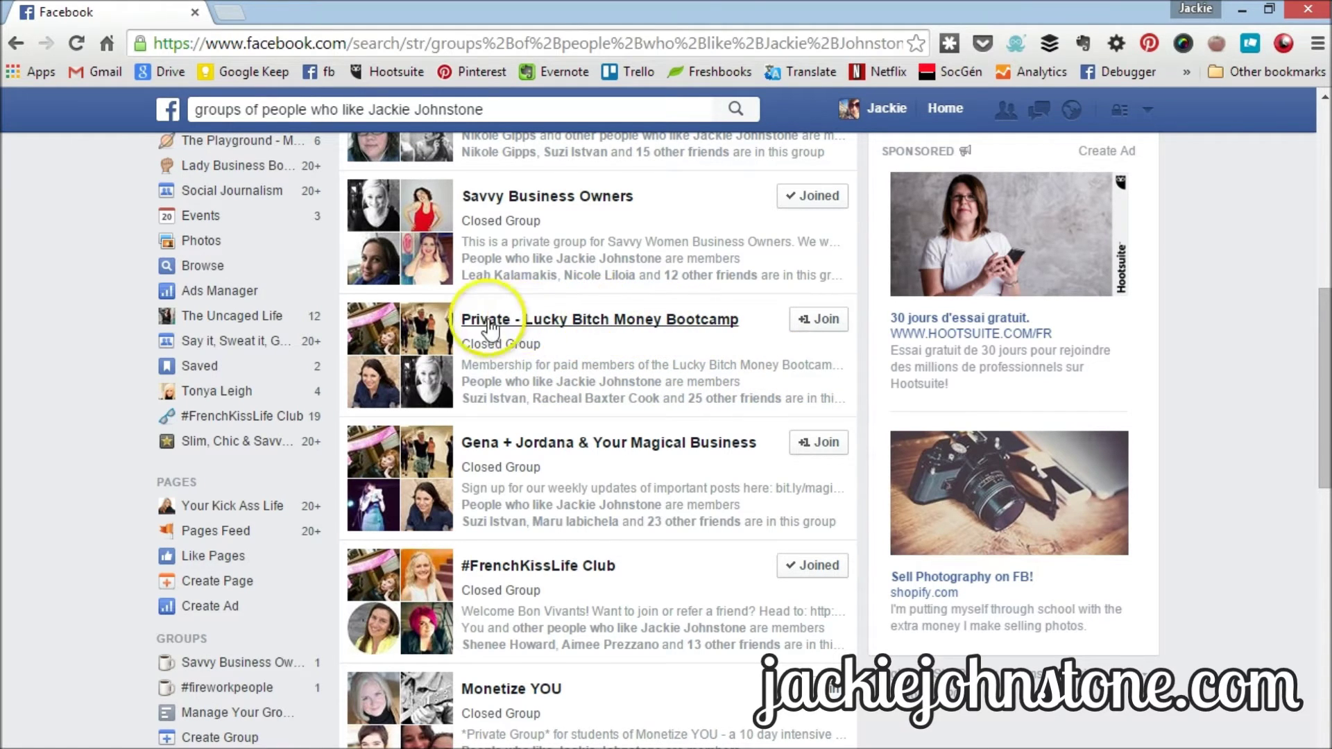
left_click(556, 321)
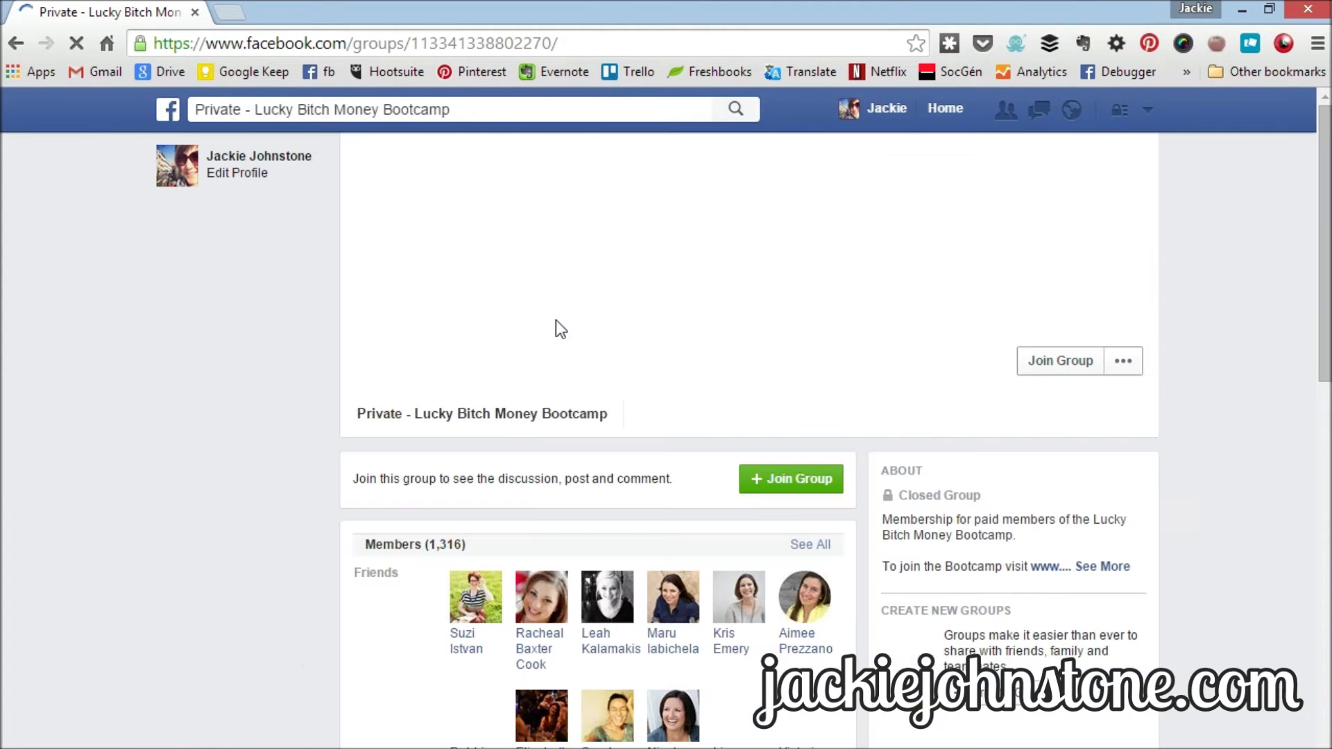
left_click(1109, 566)
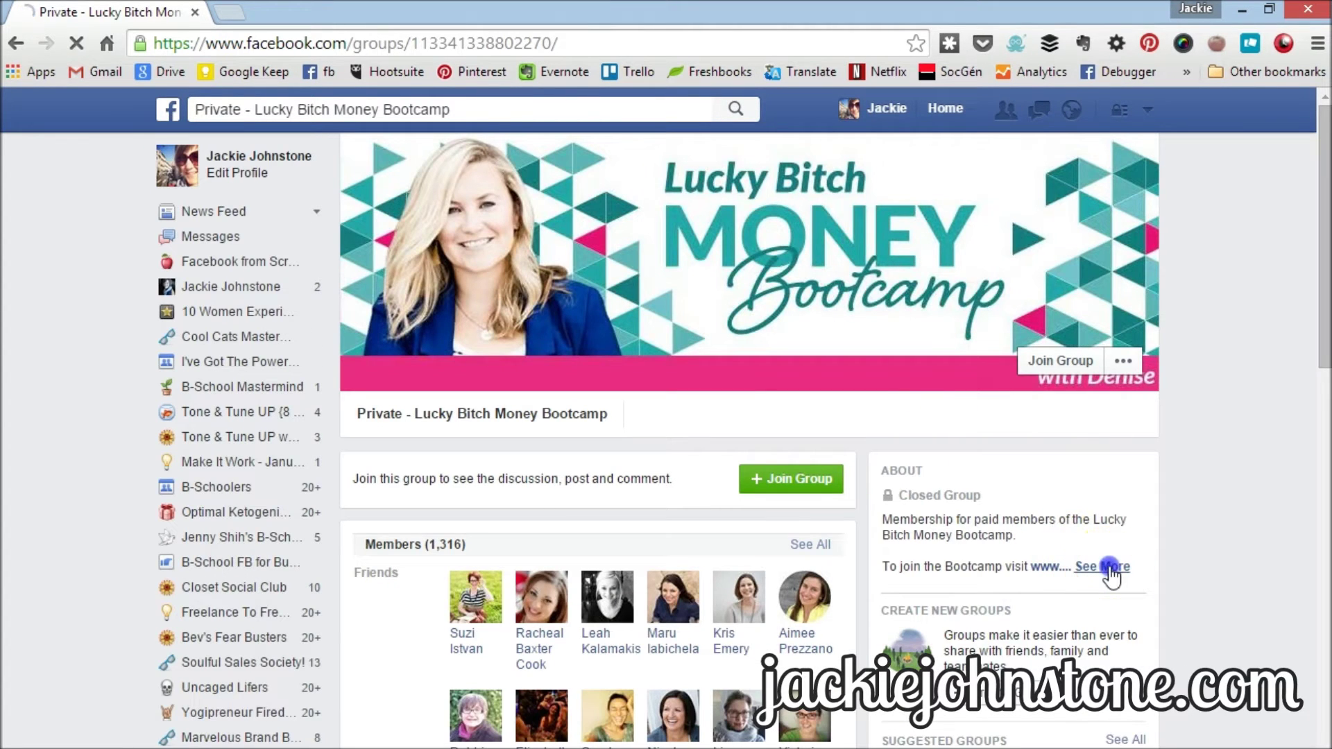
scroll(1159, 580, "down", 2)
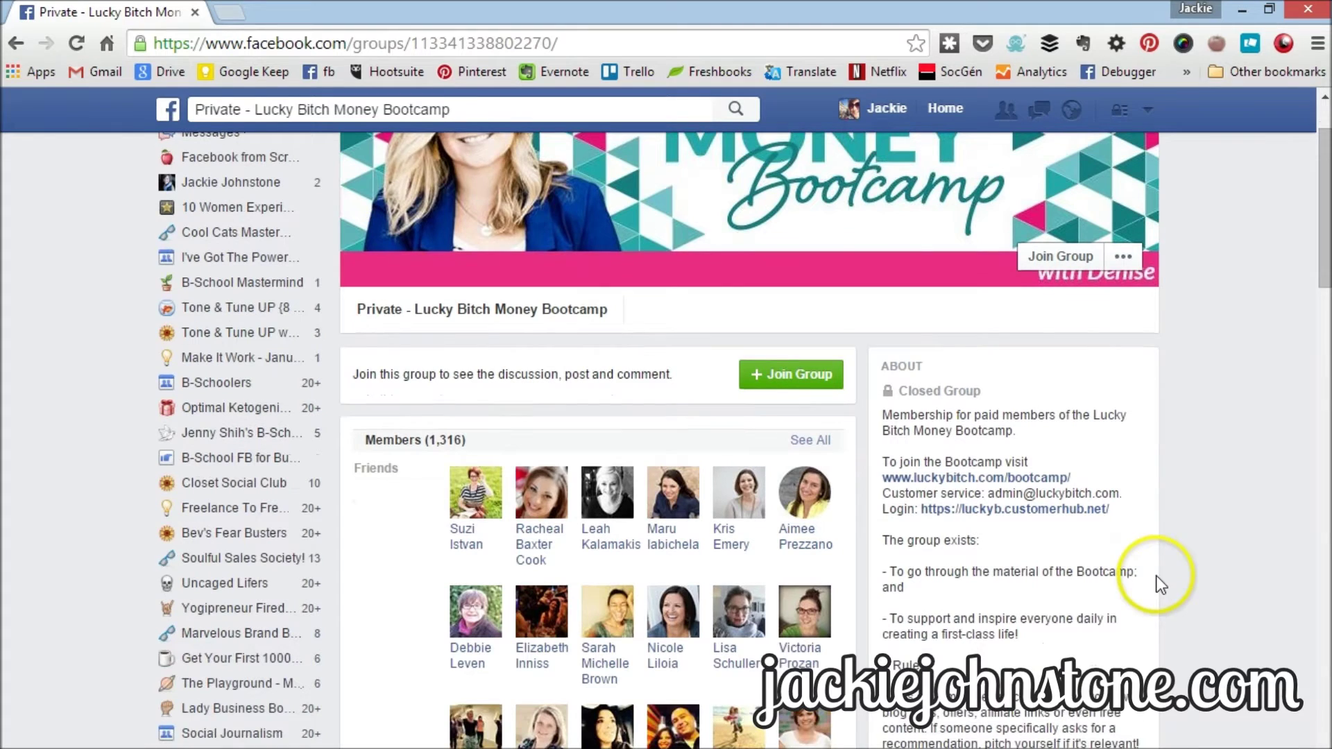
scroll(1052, 547, "up", 2)
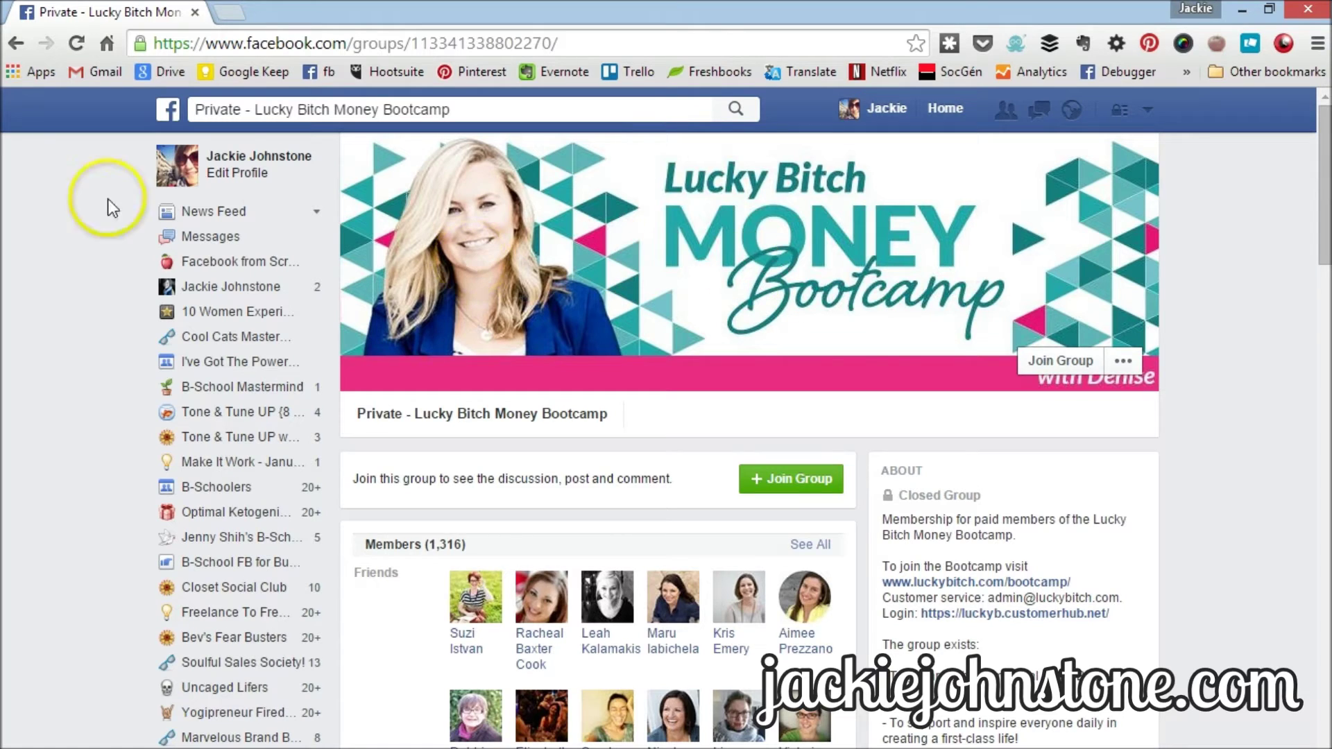
left_click(16, 43)
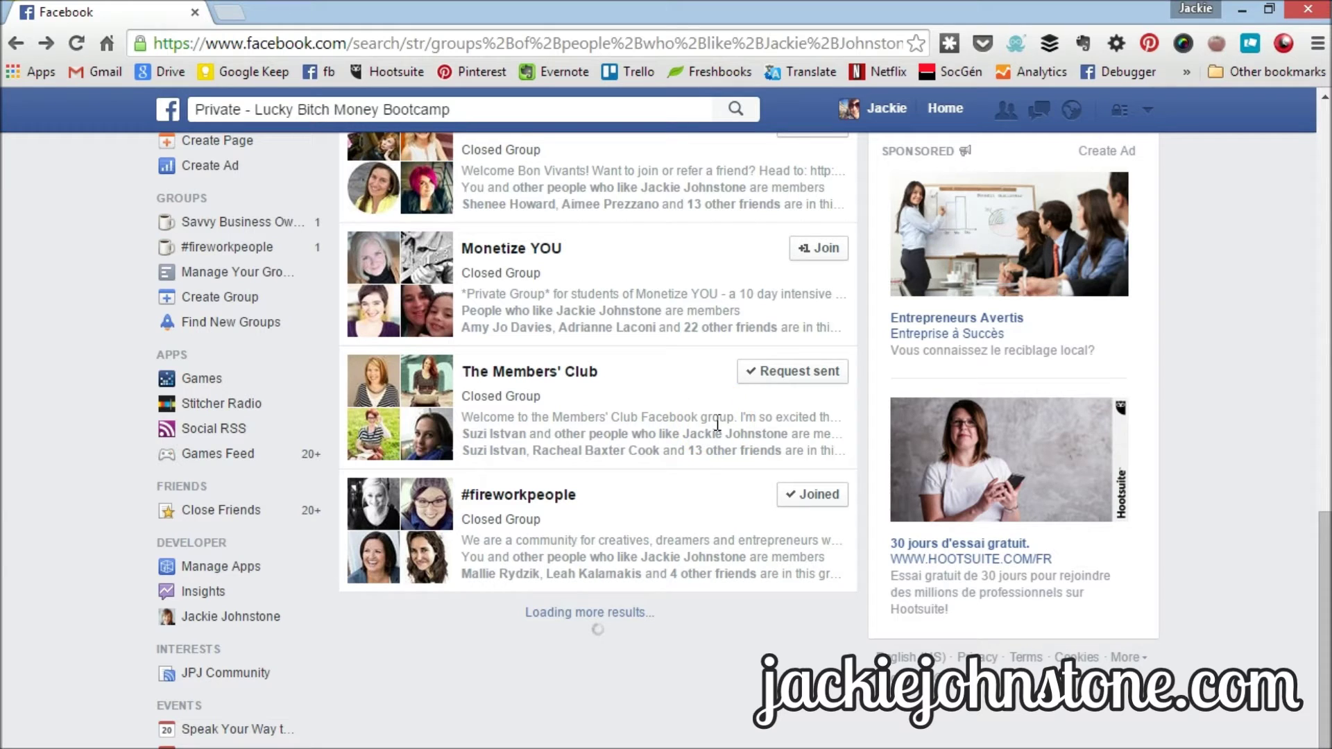
scroll(714, 422, "down", 4)
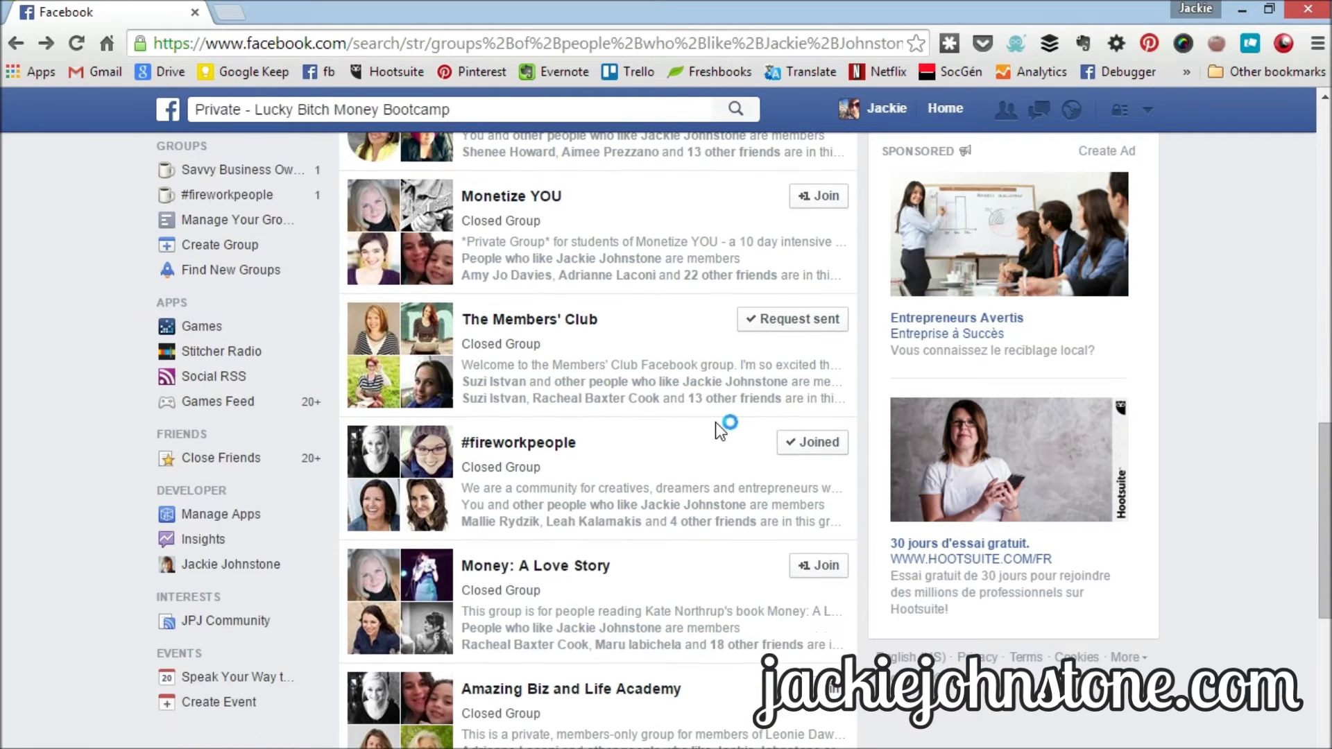
scroll(716, 434, "down", 1)
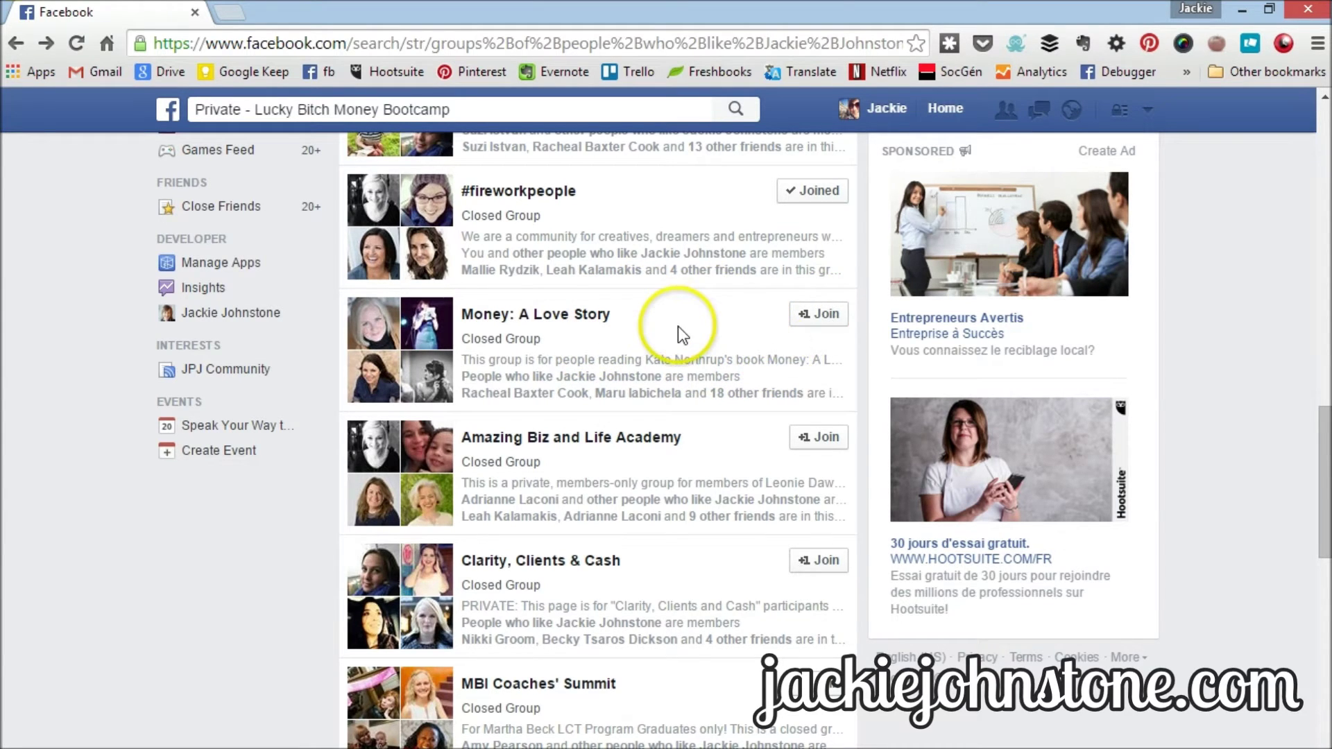
scroll(610, 319, "down", 2)
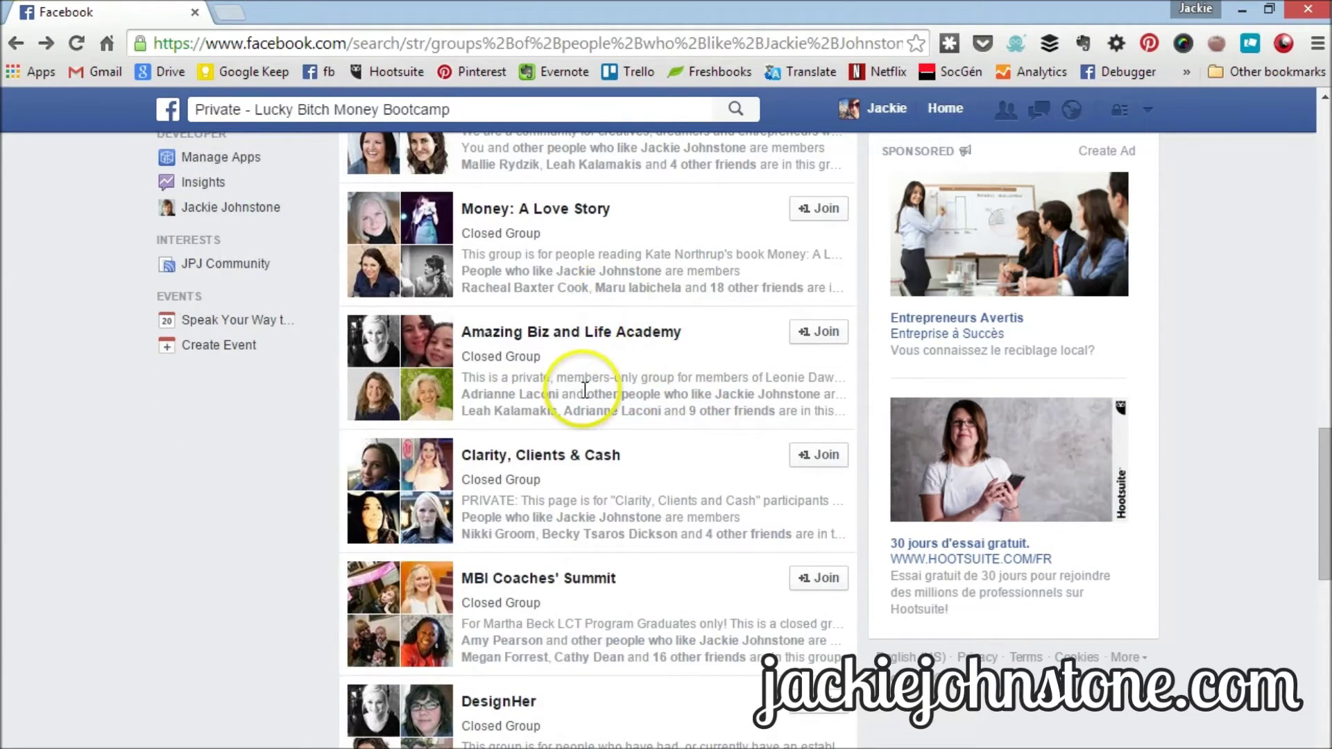
scroll(587, 375, "down", 4)
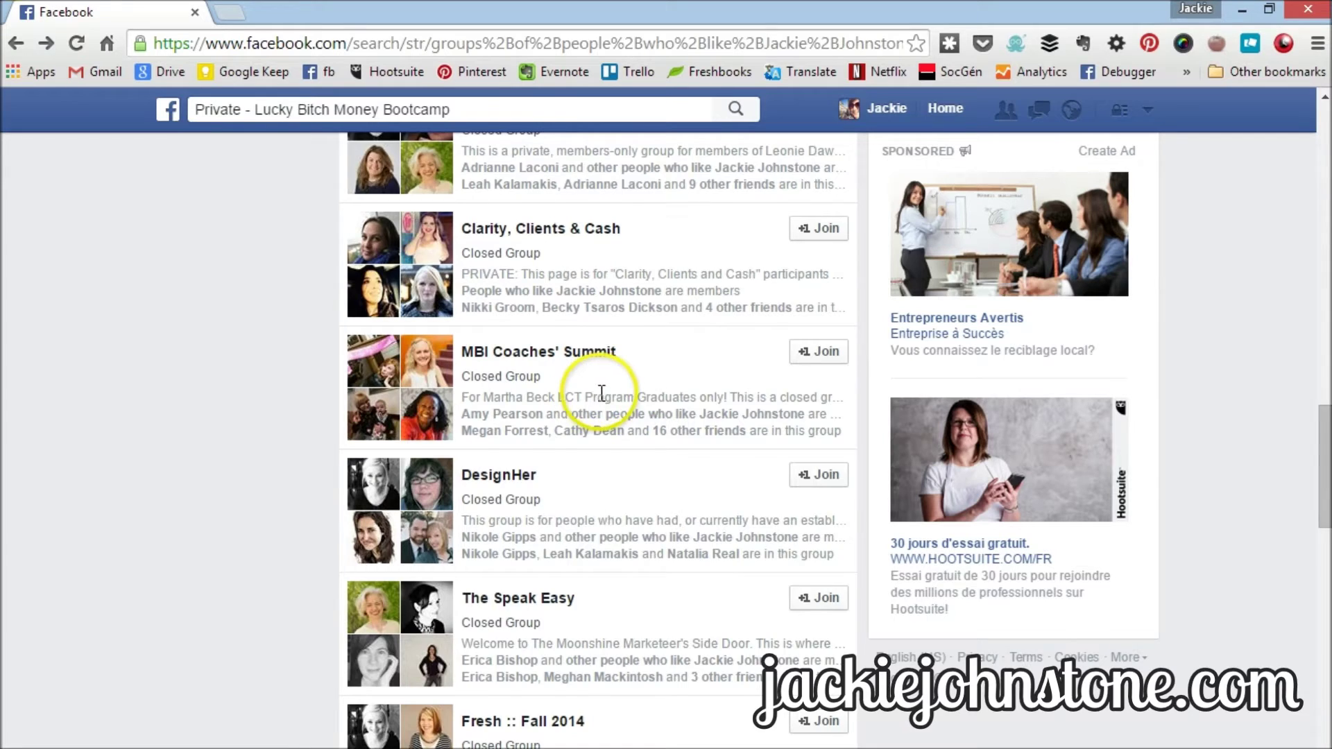
scroll(599, 390, "down", 2)
scroll(597, 390, "down", 1)
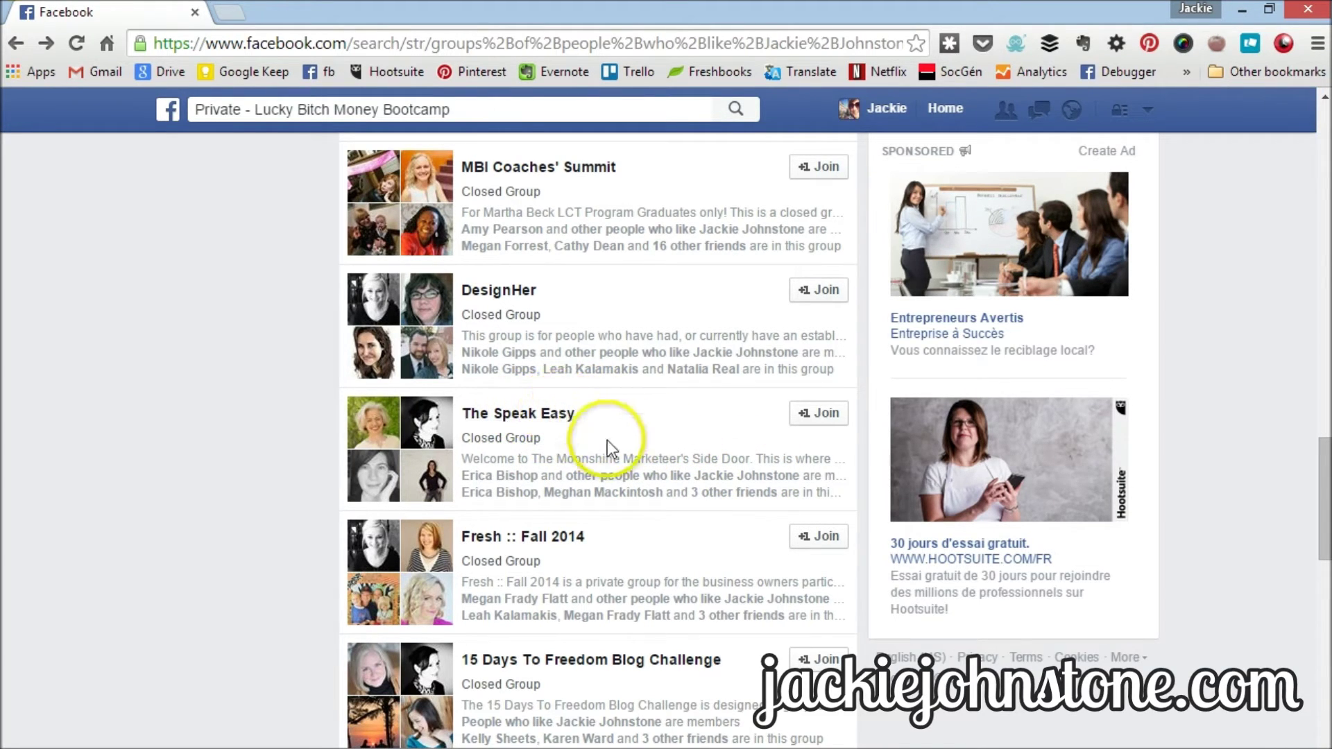
scroll(250, 372, "down", 15)
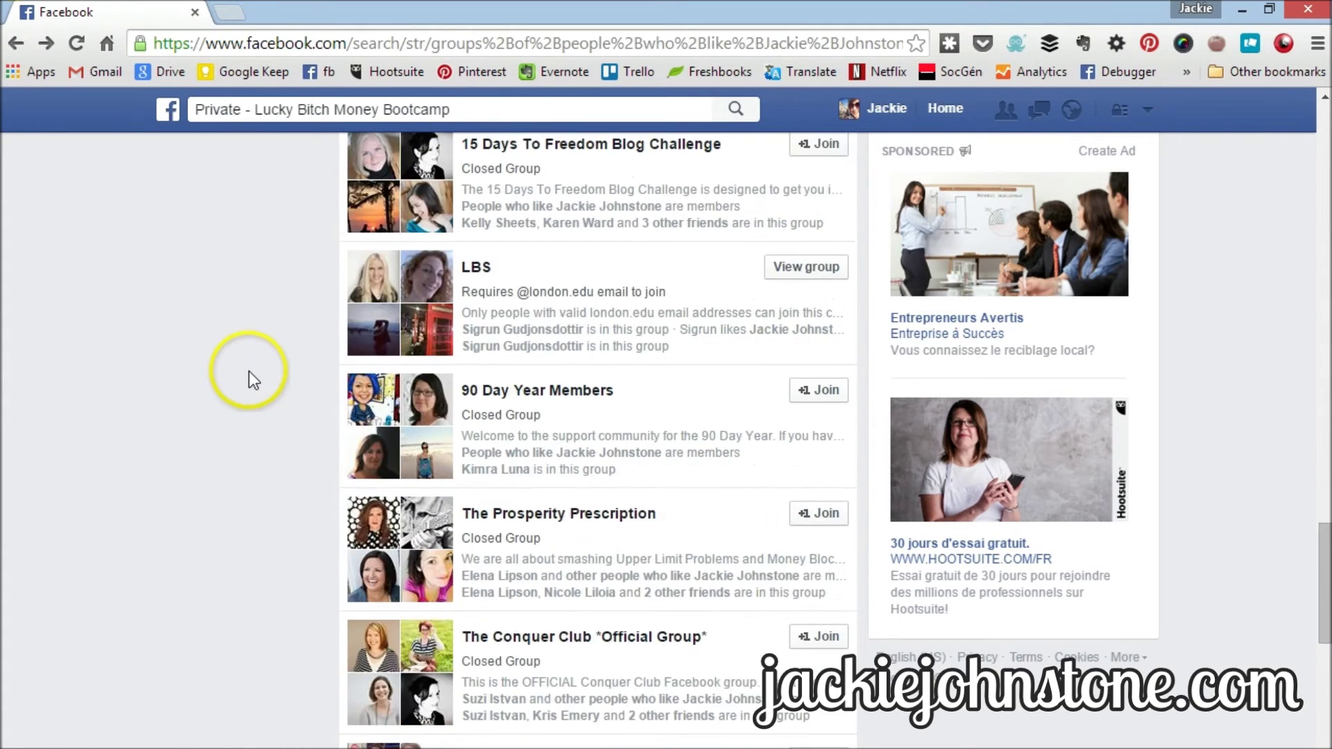
scroll(247, 363, "down", 13)
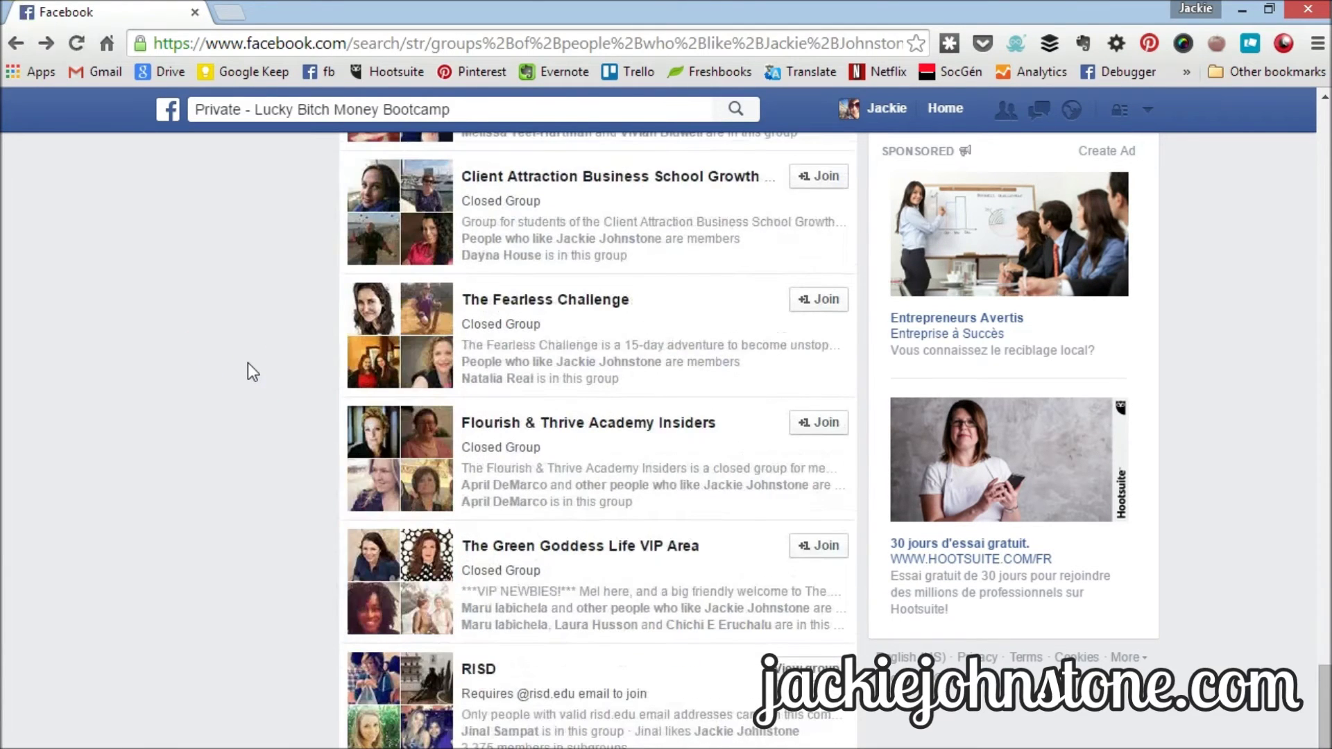
scroll(248, 364, "down", 1)
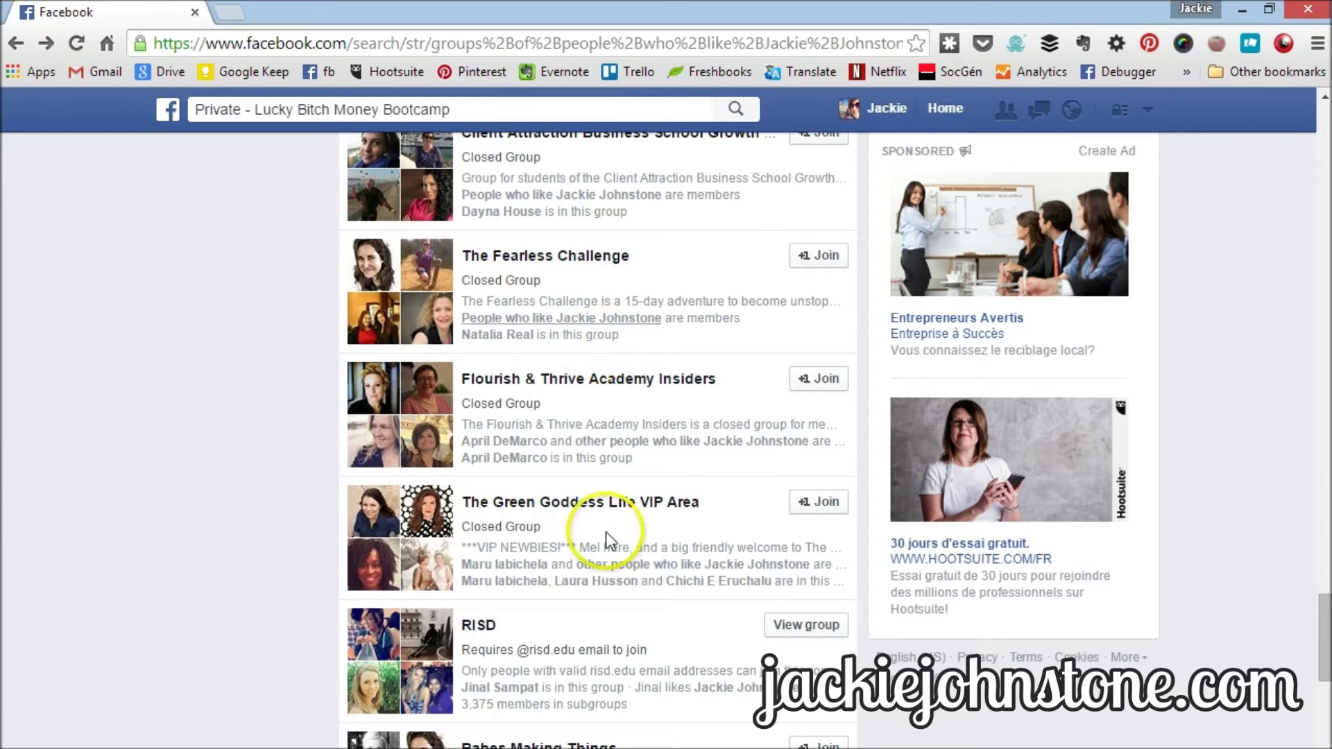
scroll(246, 526, "down", 10)
scroll(244, 517, "down", 7)
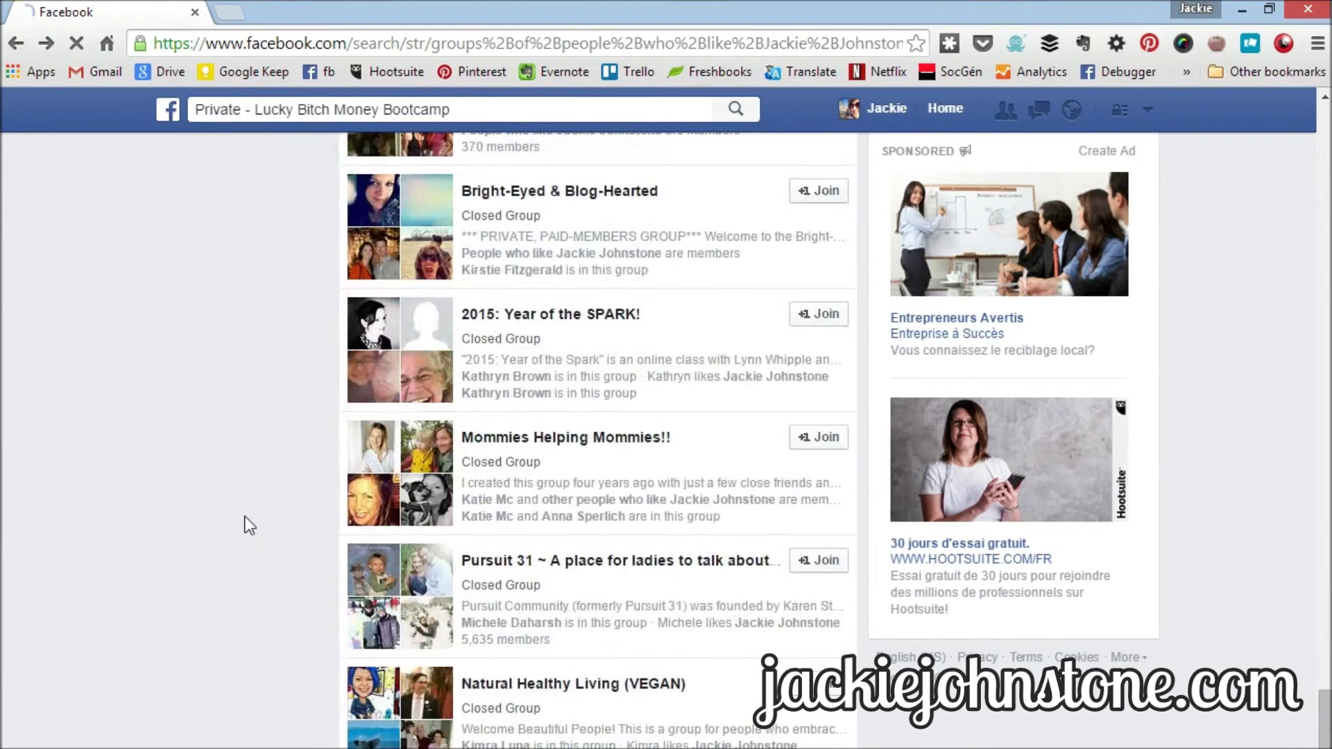
scroll(245, 516, "down", 3)
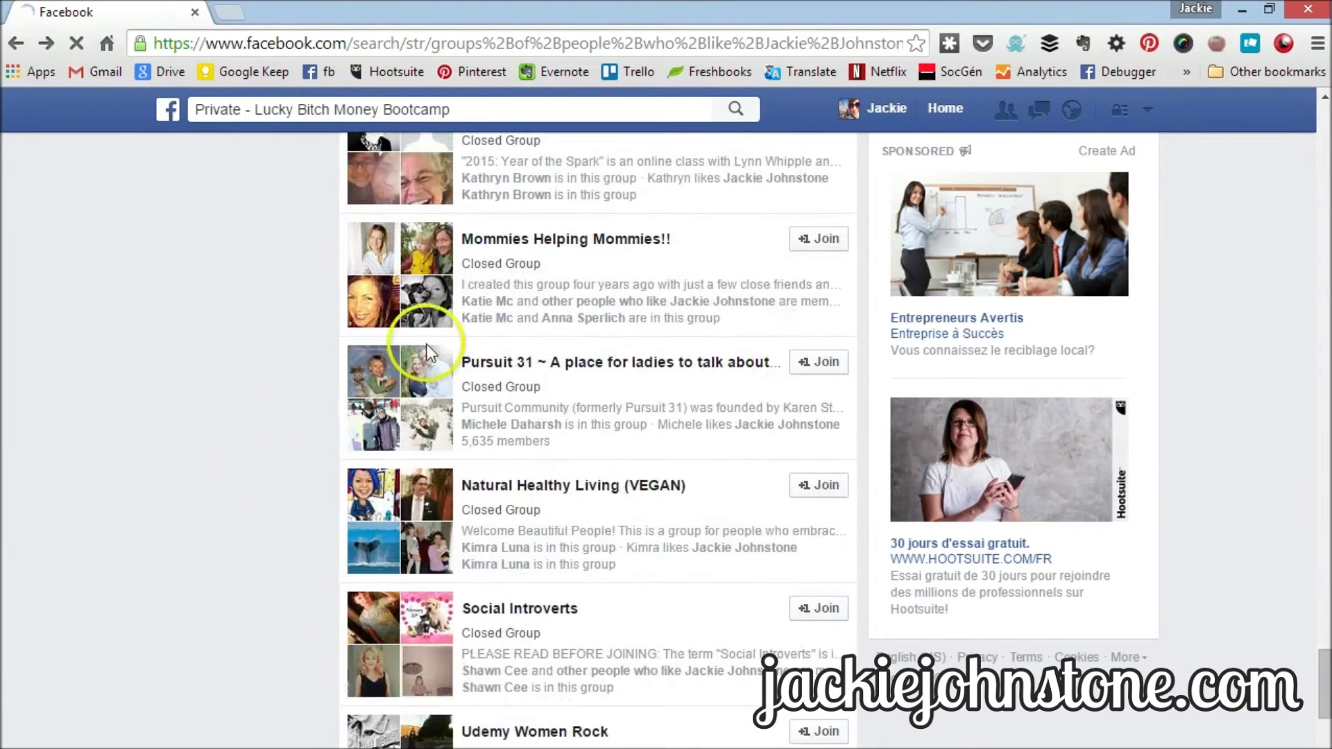
- Replace the query with 'groups of people who like' plus the second person's name, fixing a typo
left_click(503, 114)
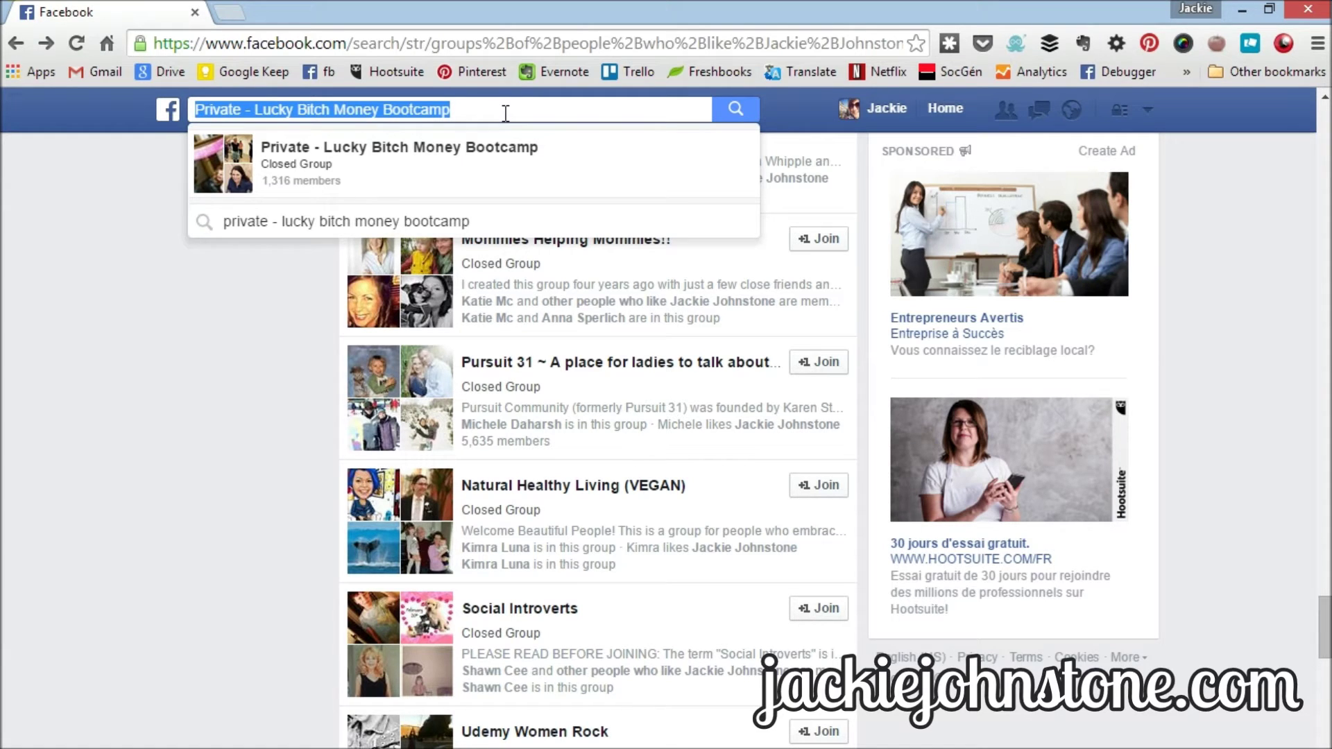
key("BackSpace")
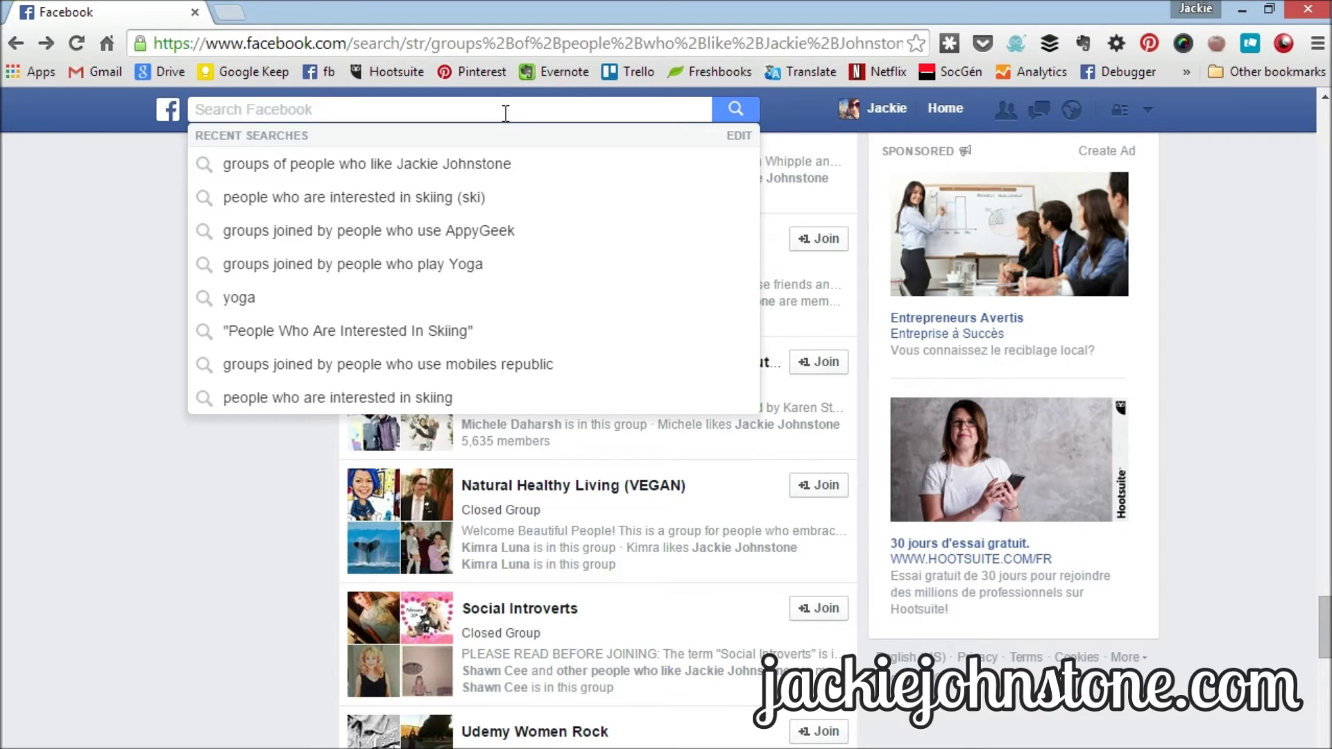
type("groups")
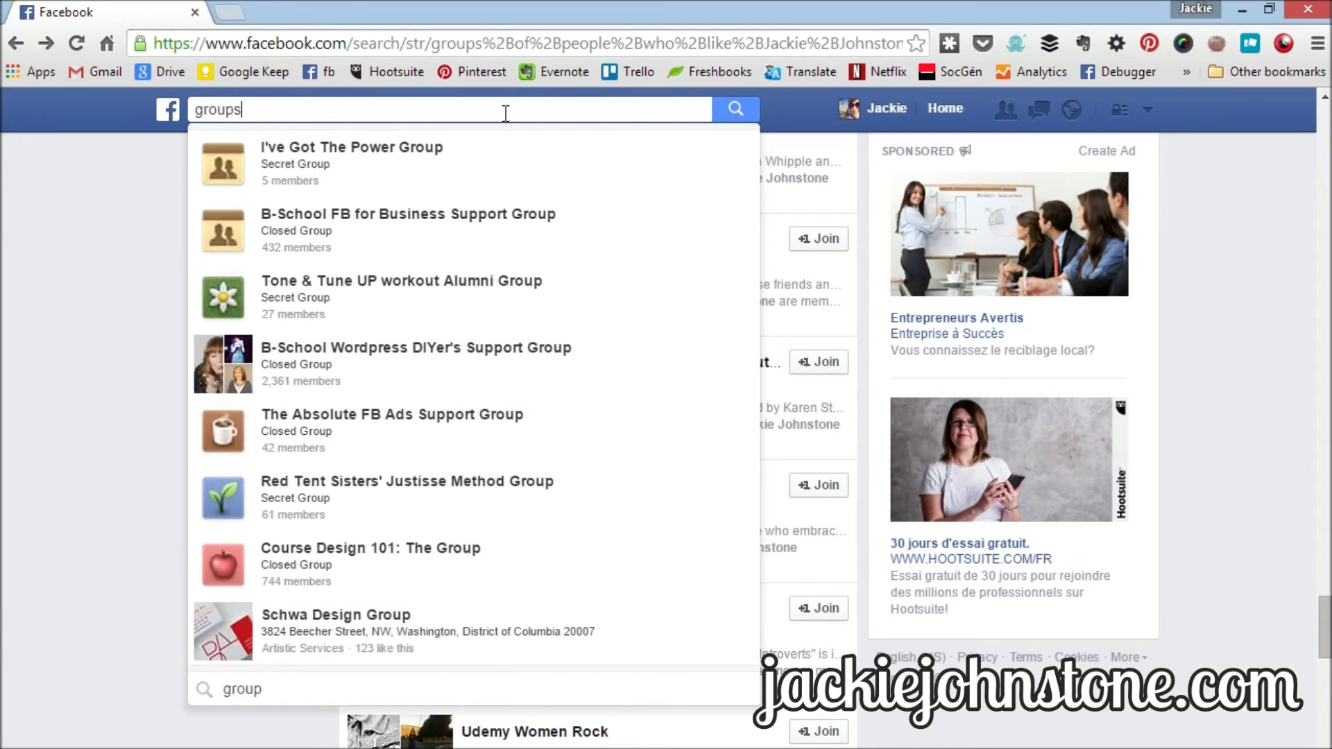
type(" of people")
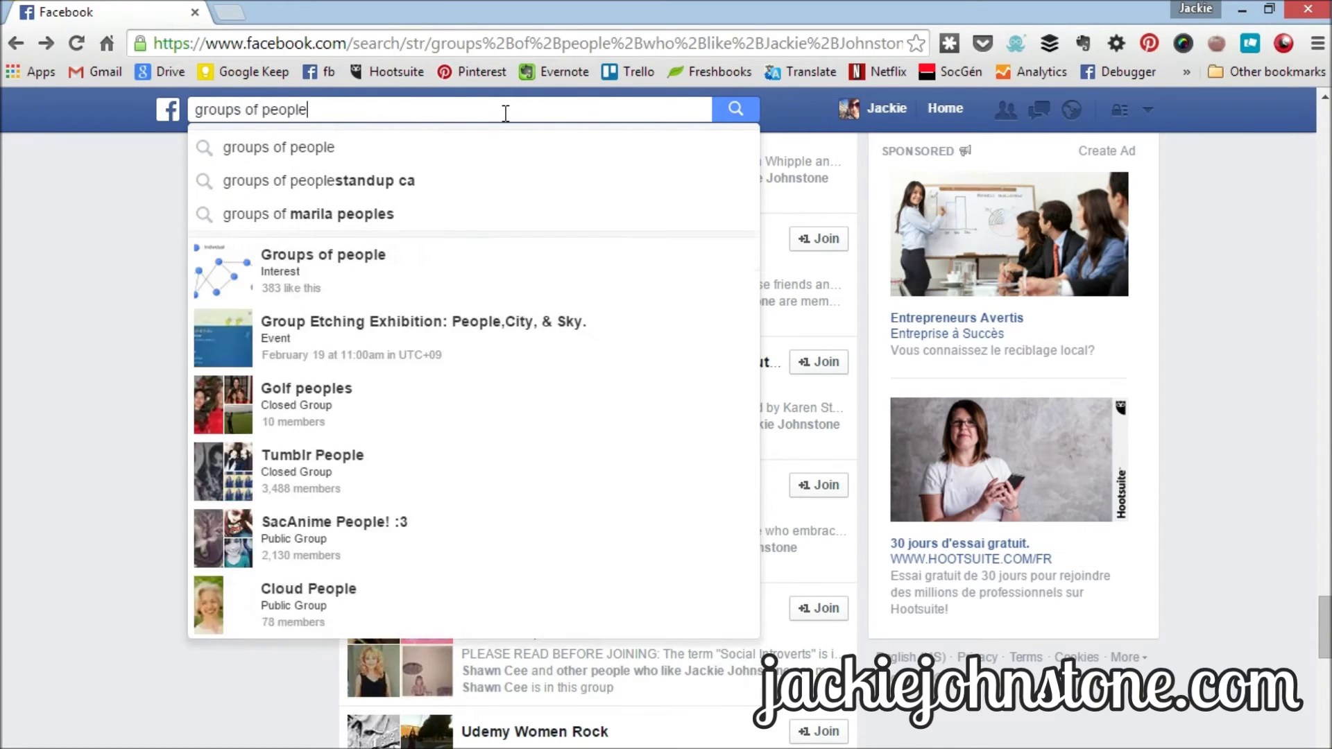
type(" who like")
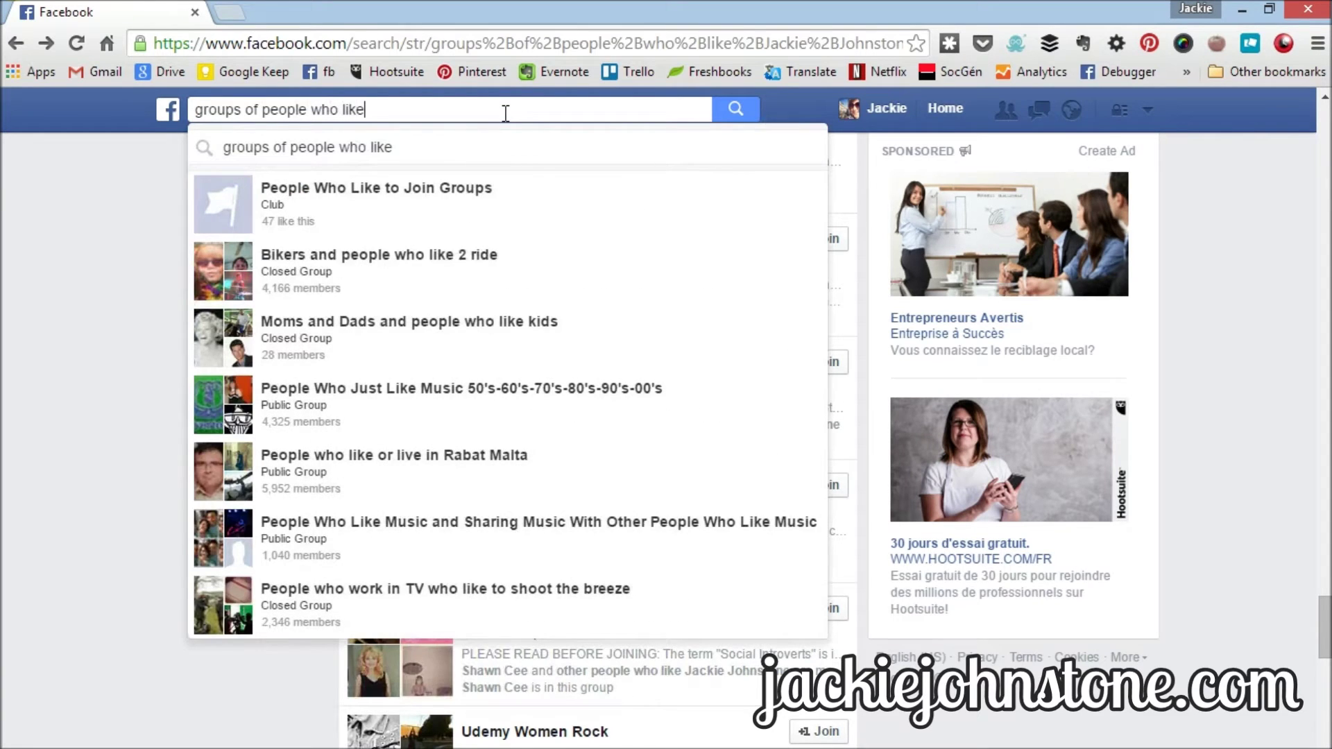
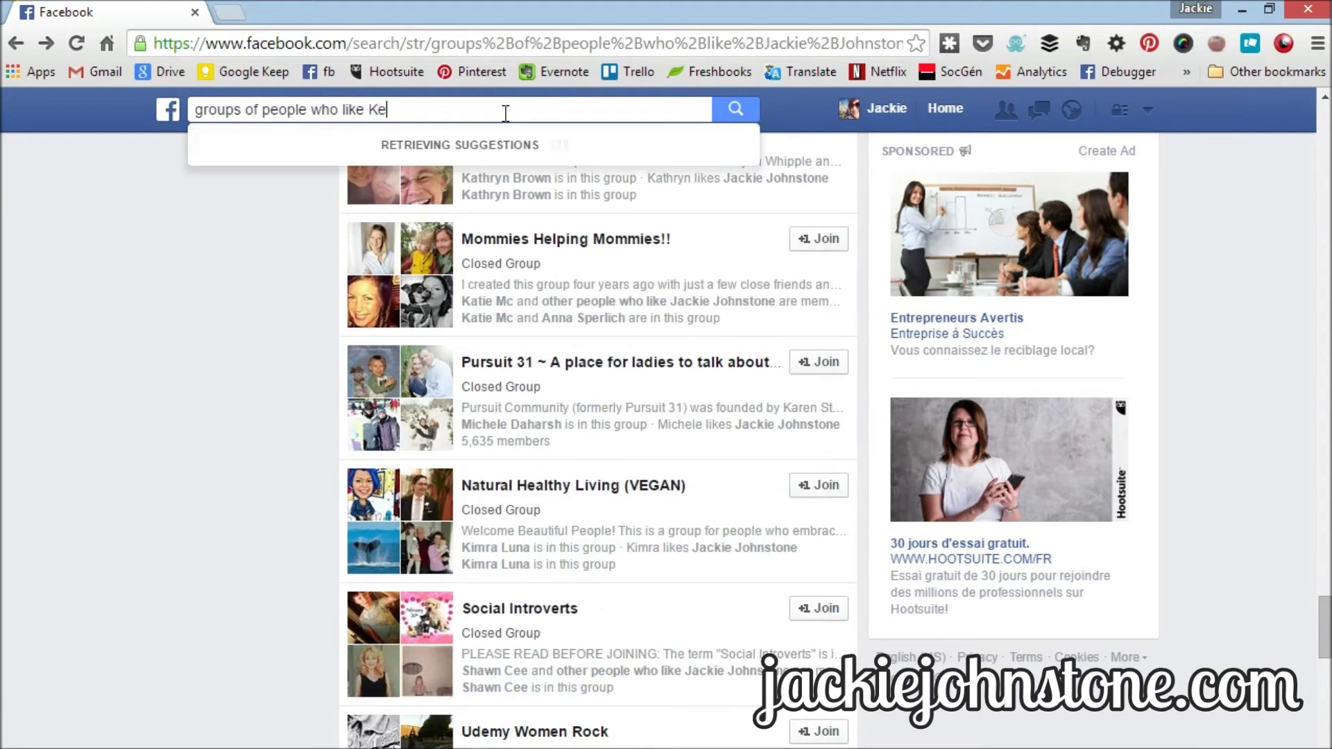
key("Return")
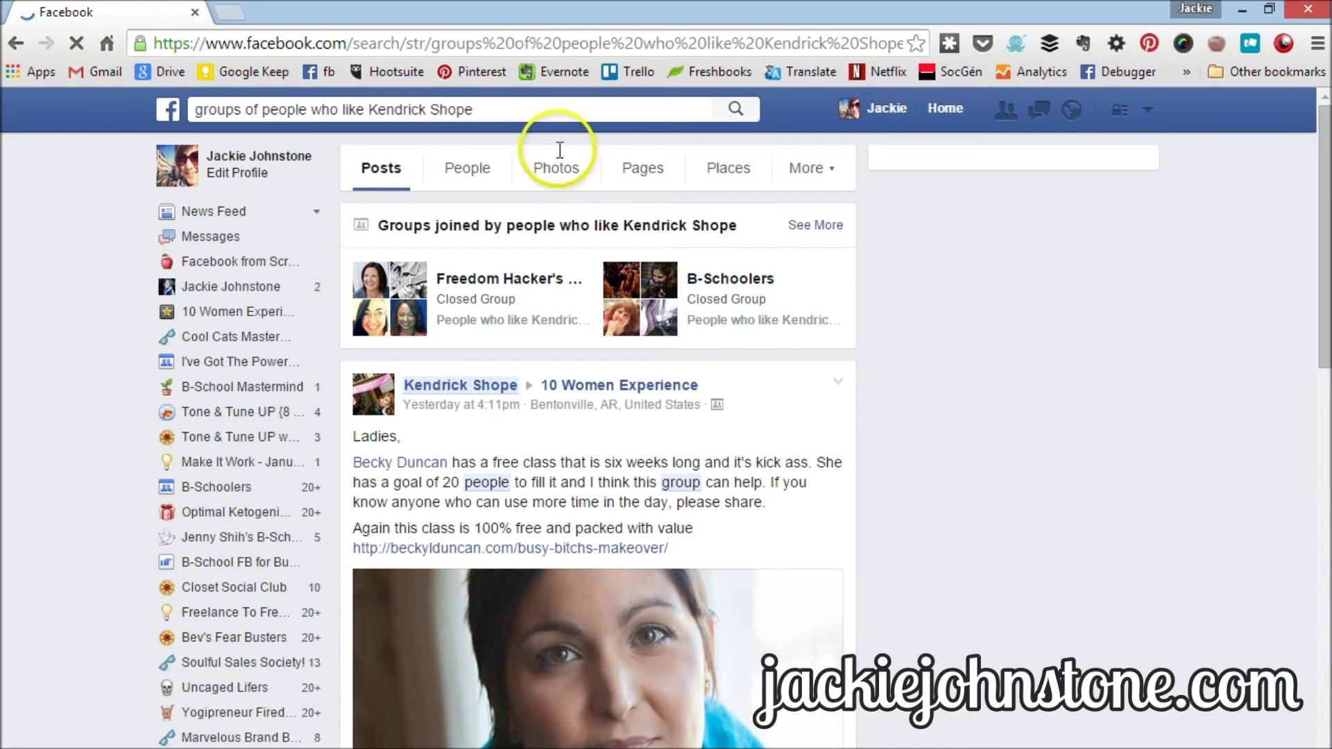
- Expand the joined-groups results and scroll to The Mama CEO Club, List-a-Palooza and MBI Coaches' Summit
left_click(820, 236)
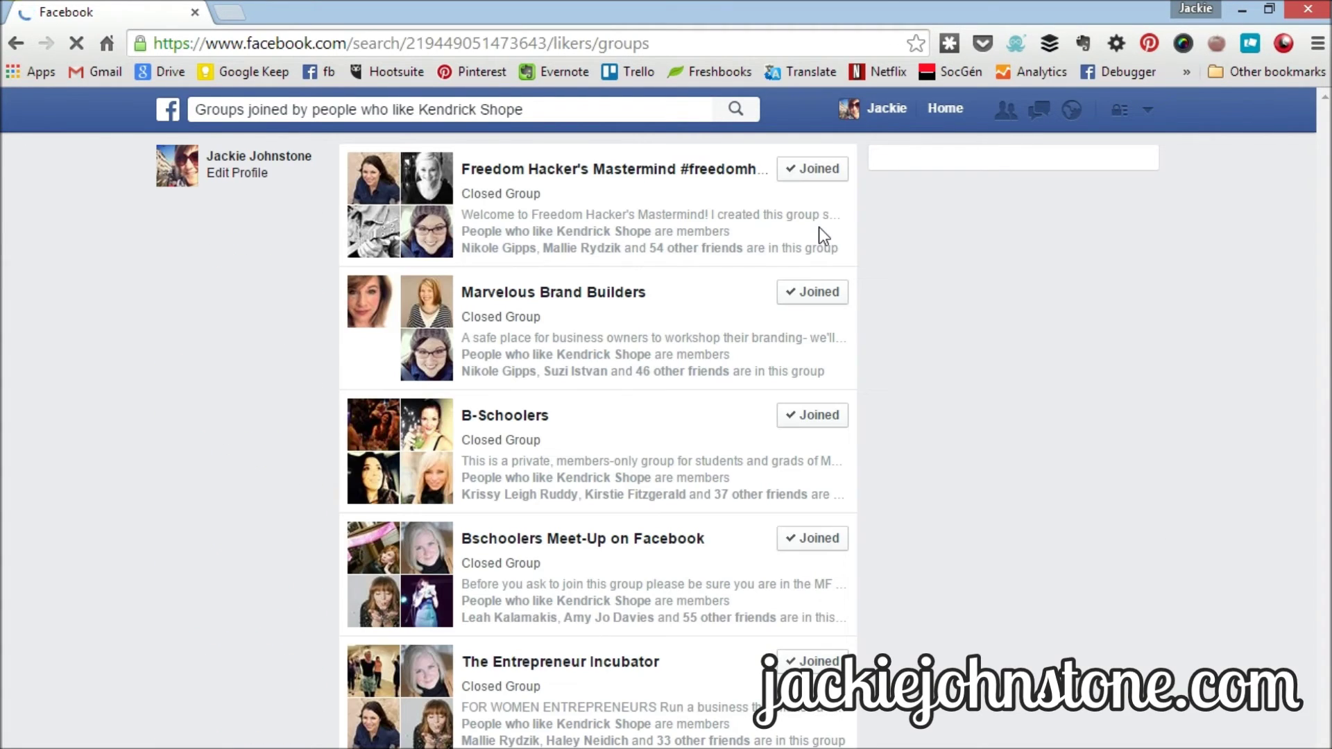
left_click(262, 539)
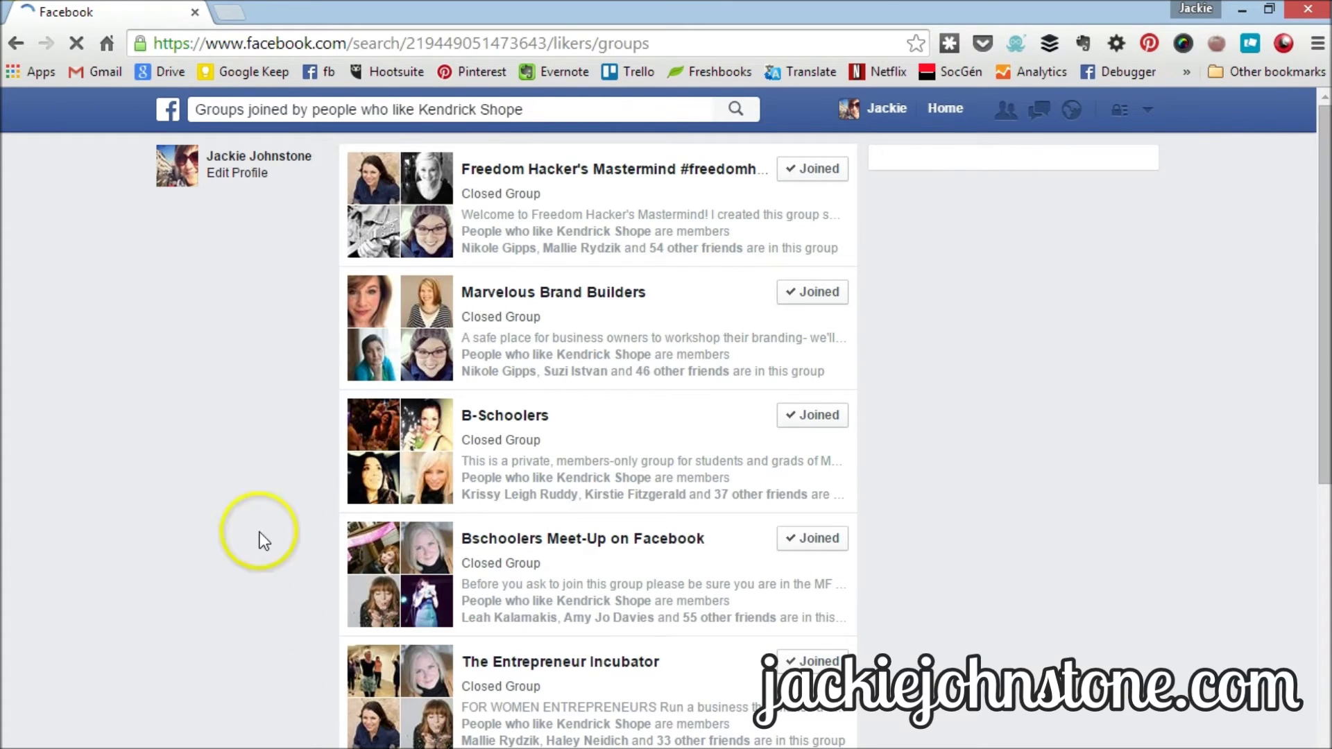
left_click(664, 432)
scroll(664, 433, "down", 7)
scroll(665, 433, "down", 4)
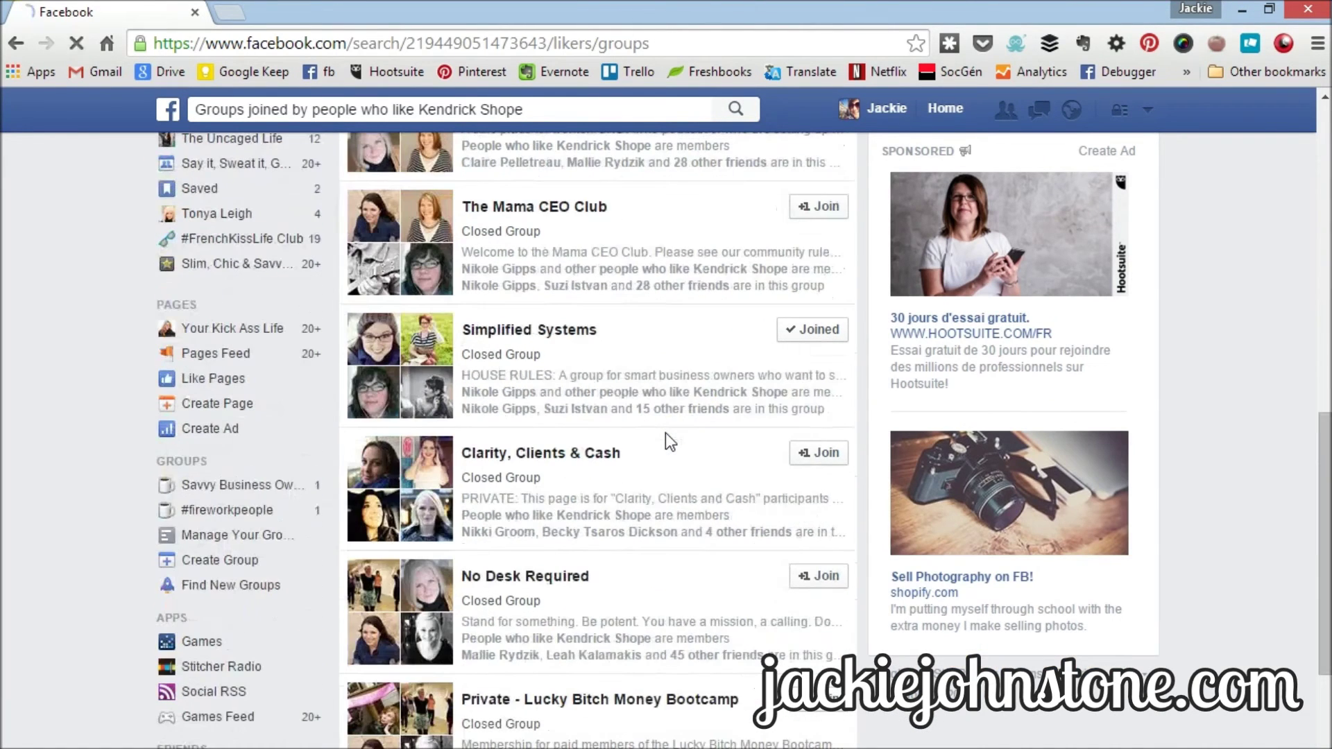
left_click(702, 275)
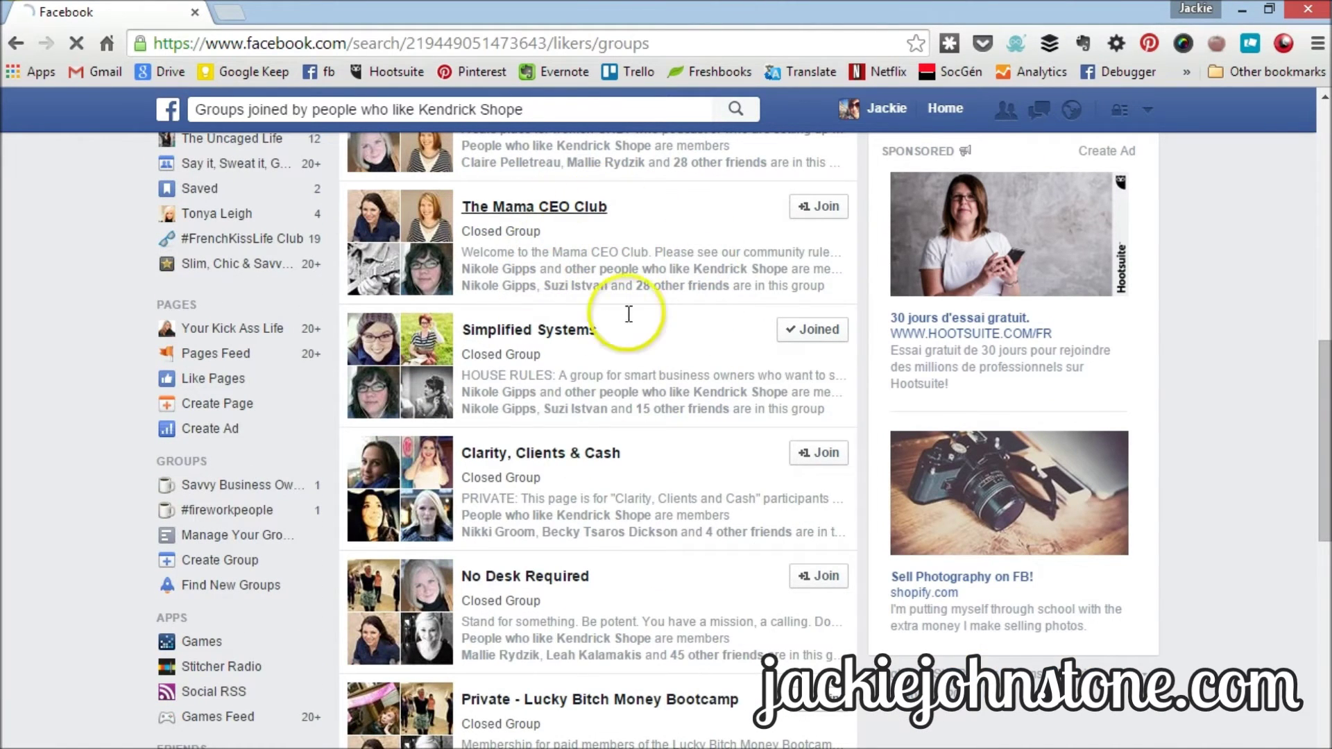
scroll(598, 343, "down", 5)
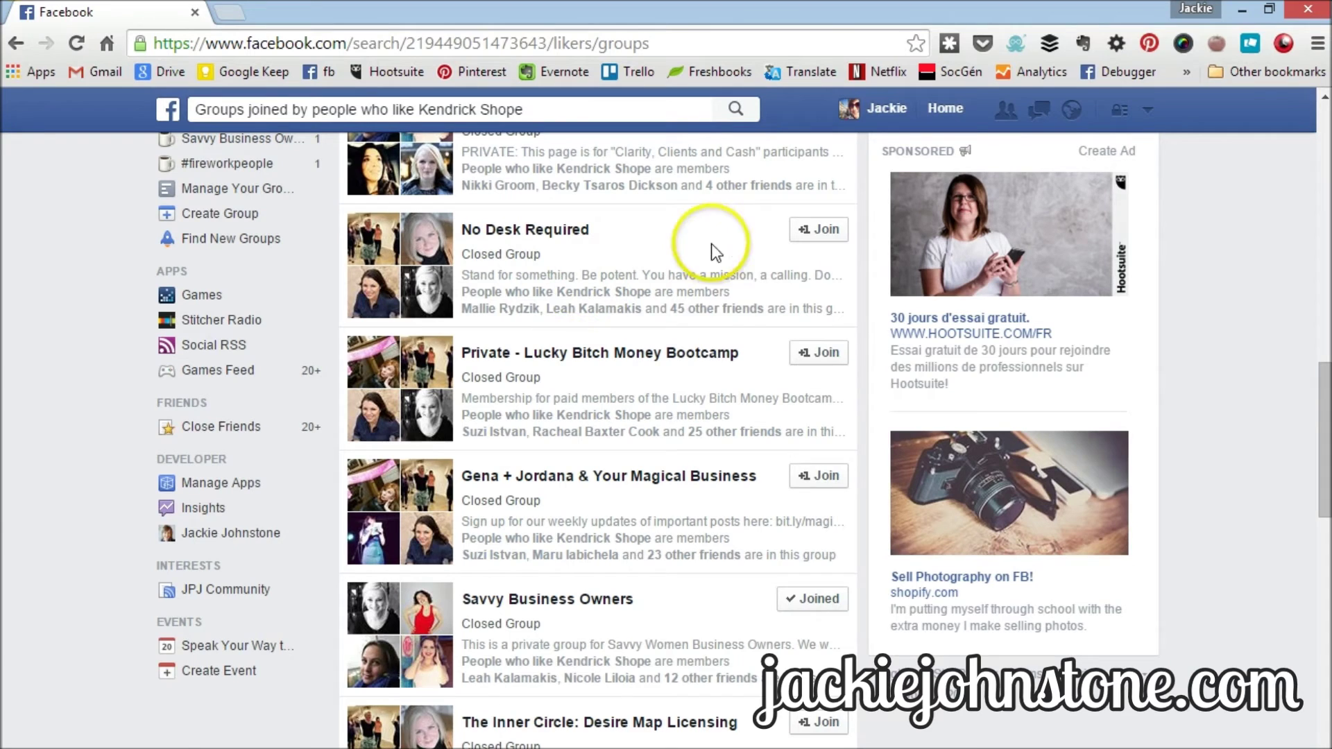
scroll(715, 298, "down", 1)
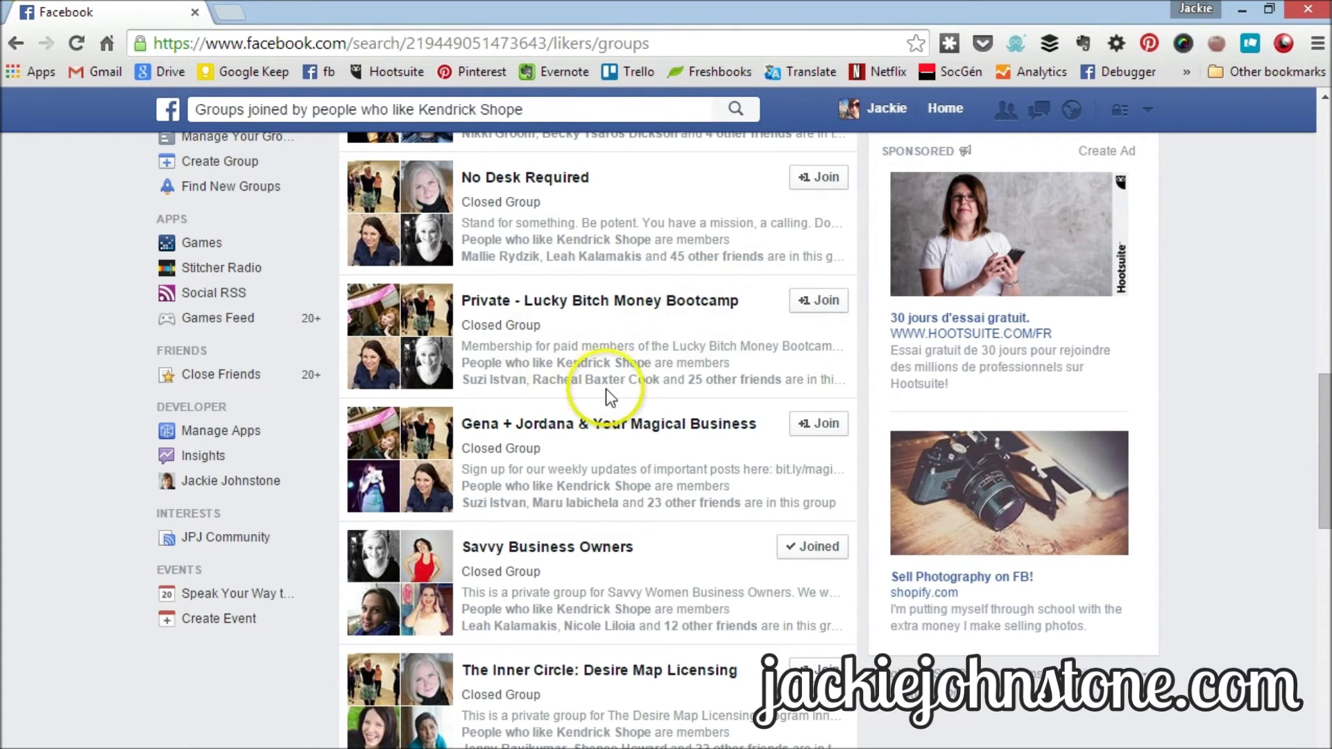
scroll(606, 389, "down", 4)
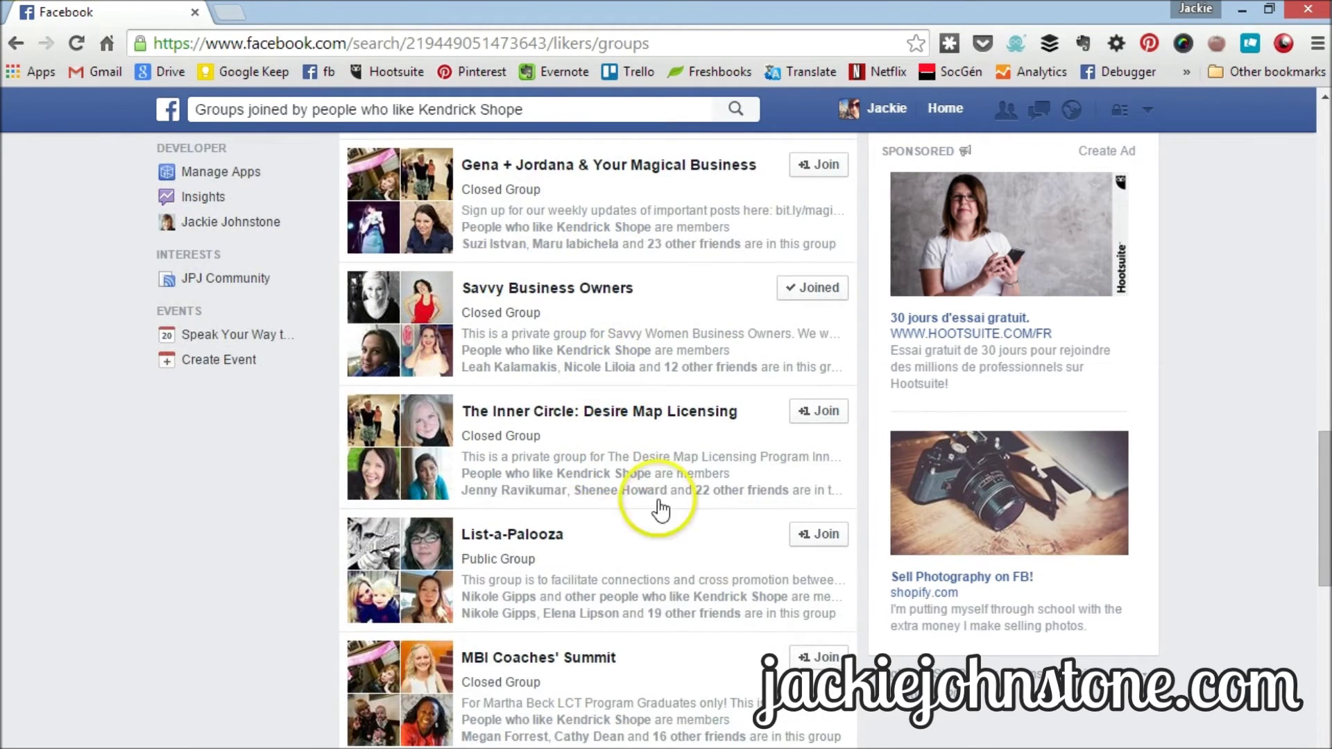
scroll(631, 499, "down", 2)
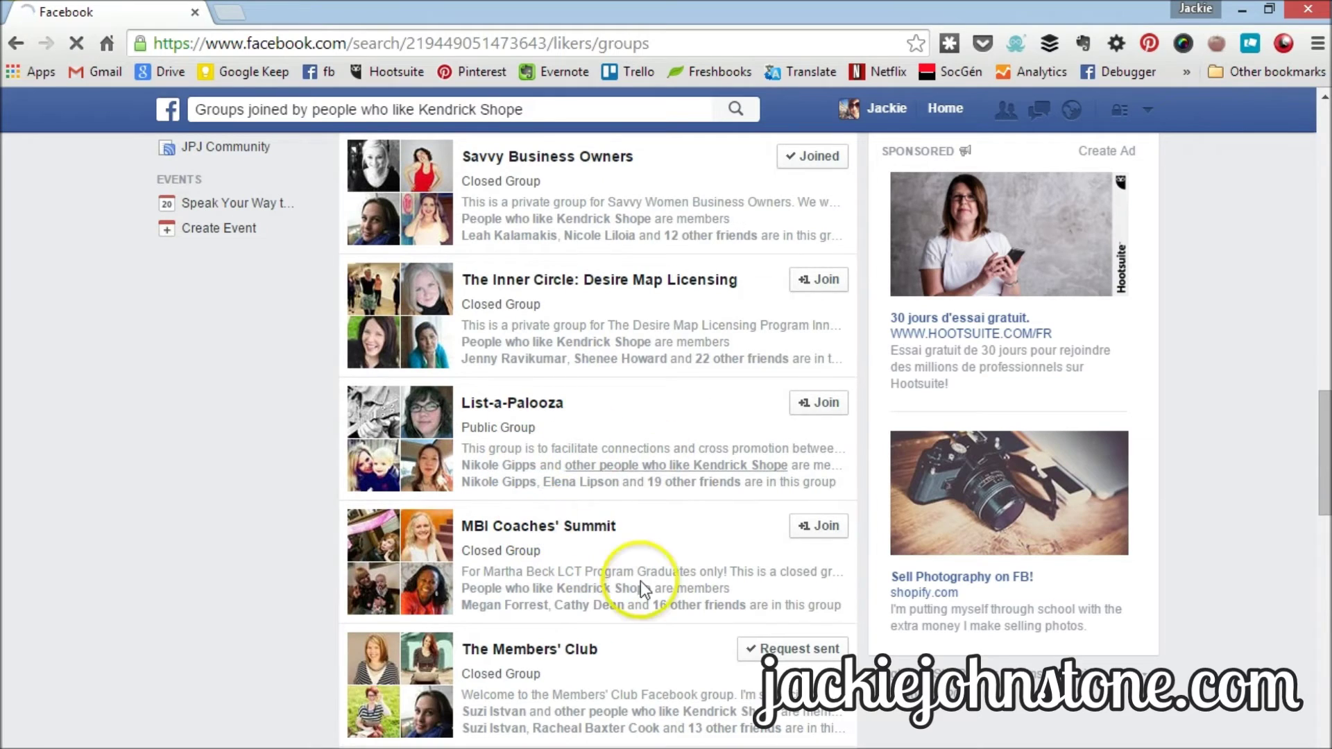